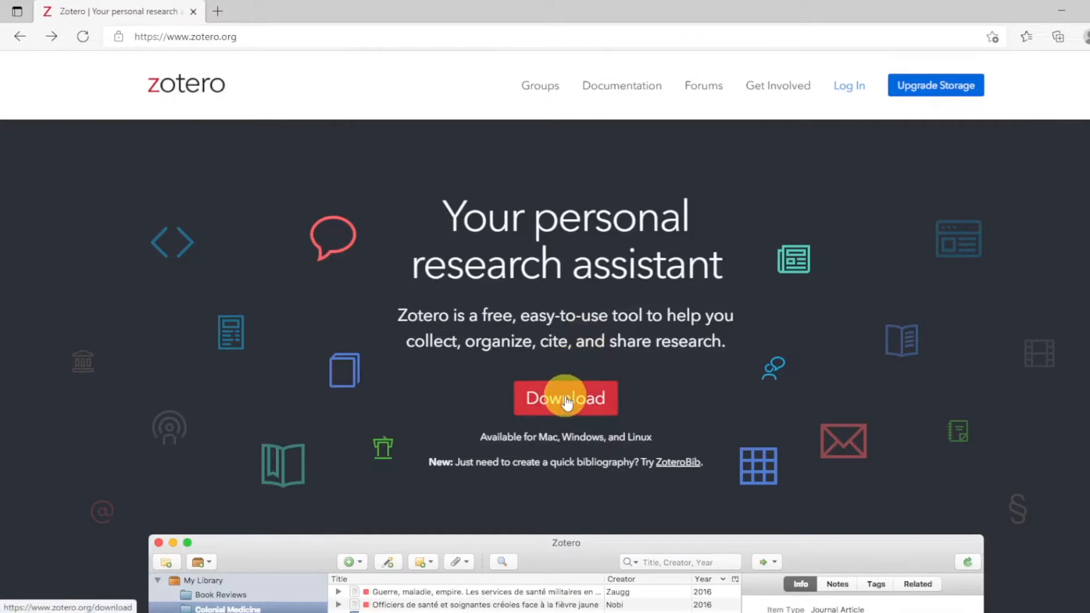
Download the Zotero 5.0 for Windows installer from zotero.org and complete the installation.
{"action": "left_click", "coordinate": [566, 399]}
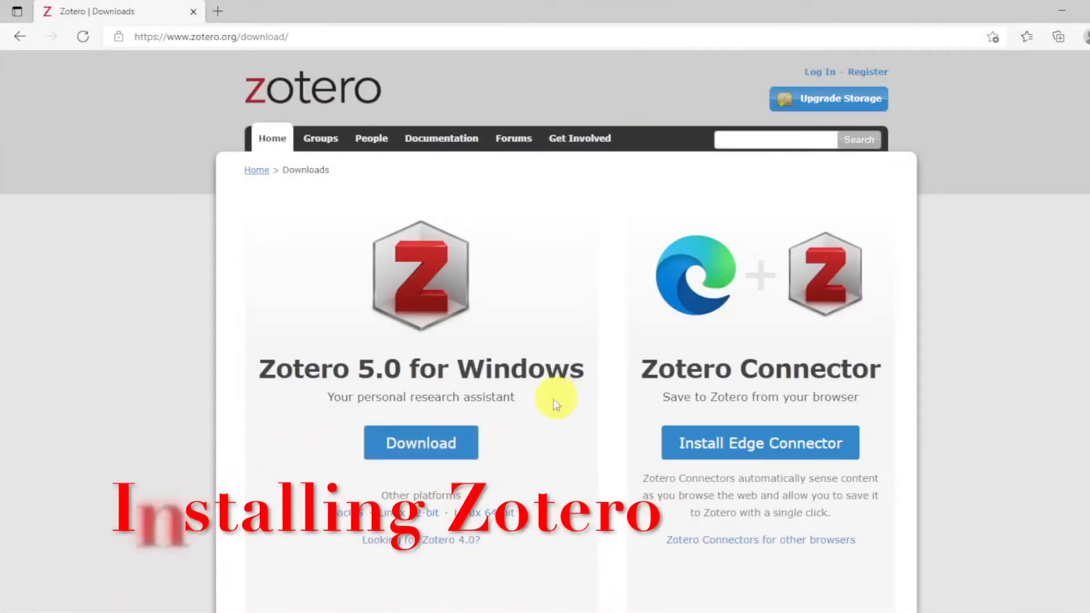
{"action": "left_click", "coordinate": [410, 443]}
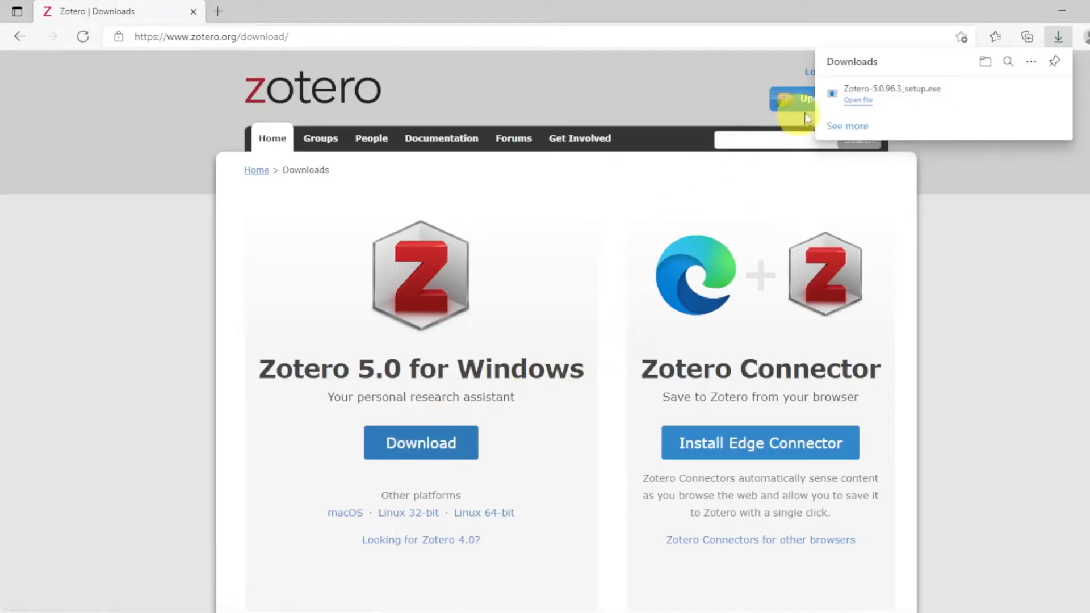
{"action": "left_click", "coordinate": [855, 101]}
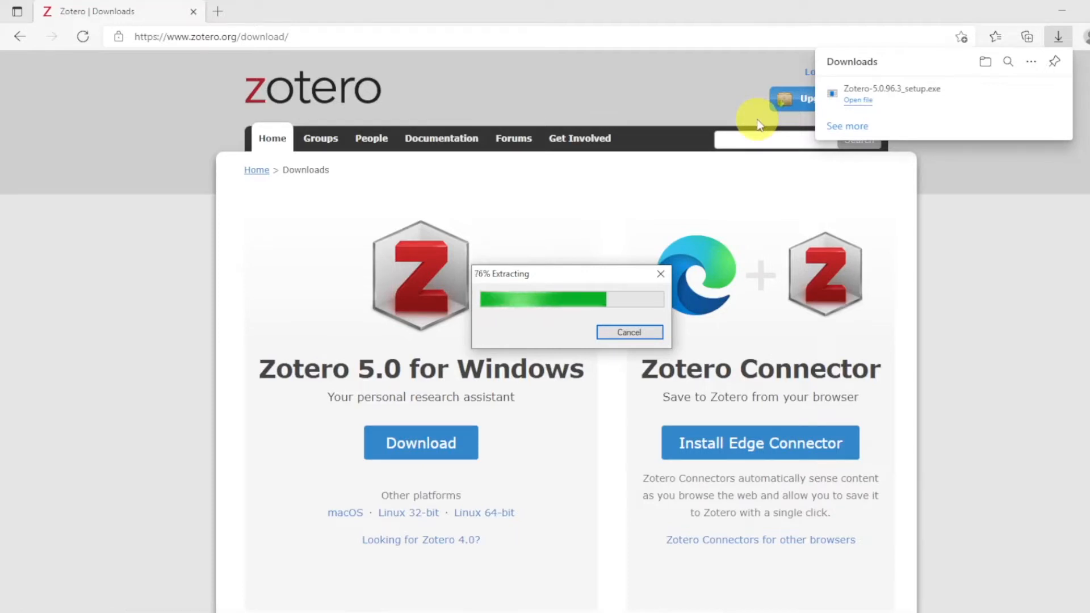
{"action": "left_click", "coordinate": [639, 428]}
{"action": "left_click", "coordinate": [637, 429]}
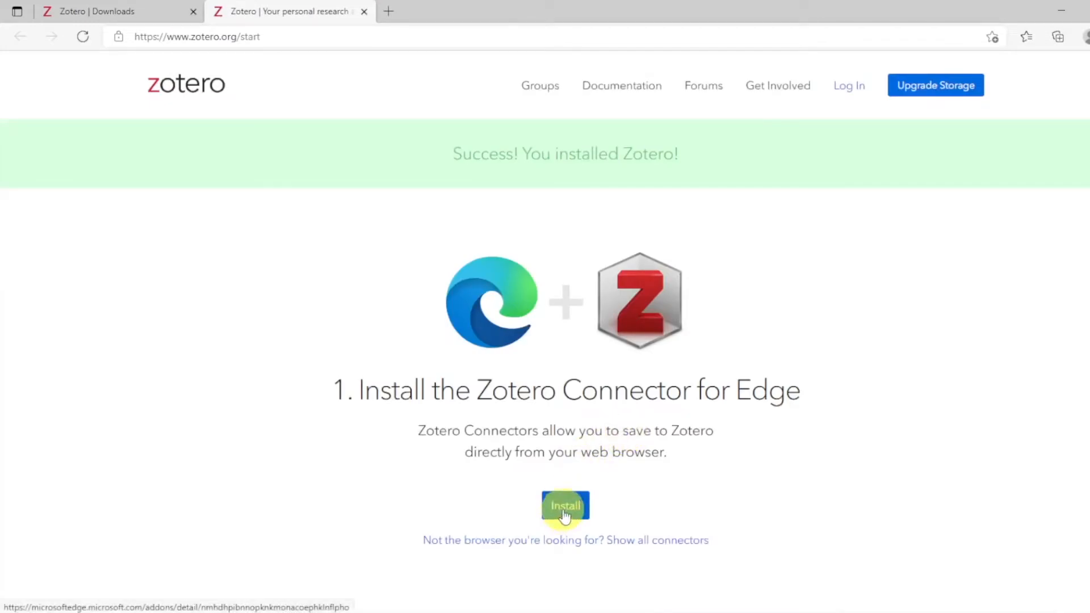
Install the Zotero Connector extension in Microsoft Edge from the Edge Add-ons store.
{"action": "left_click", "coordinate": [564, 513]}
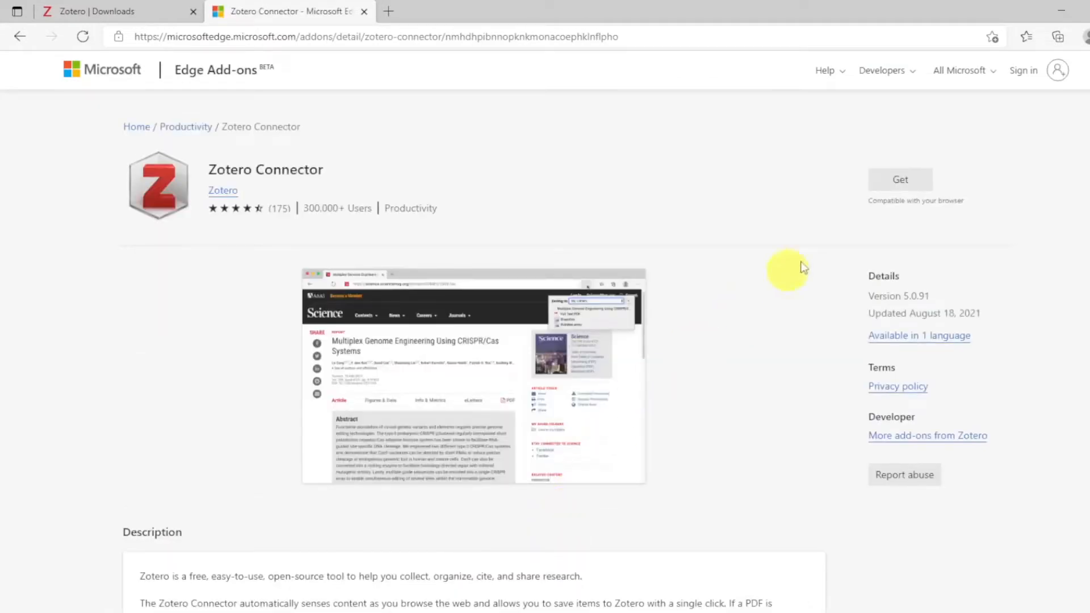
{"action": "left_click", "coordinate": [900, 178]}
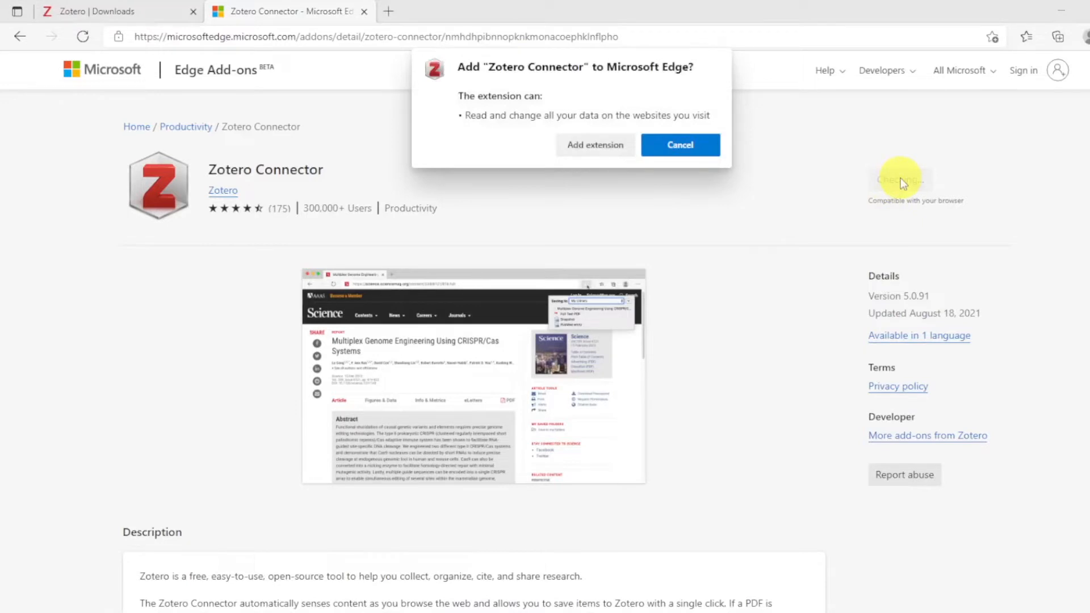
{"action": "left_click", "coordinate": [591, 147]}
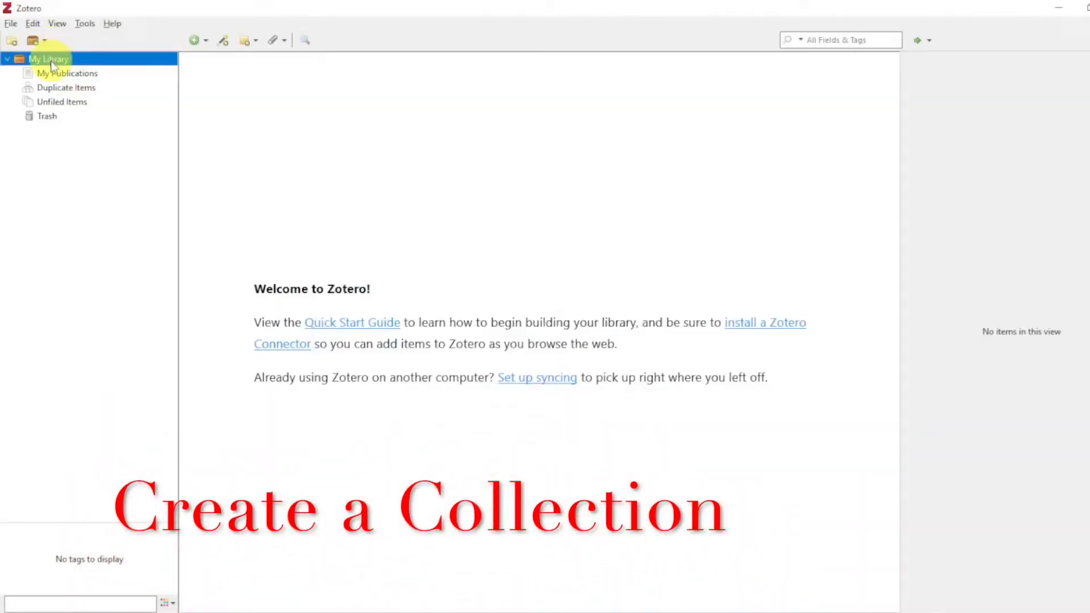
Create a new collection named Project1 under My Library in Zotero.
{"action": "right_click", "coordinate": [51, 64]}
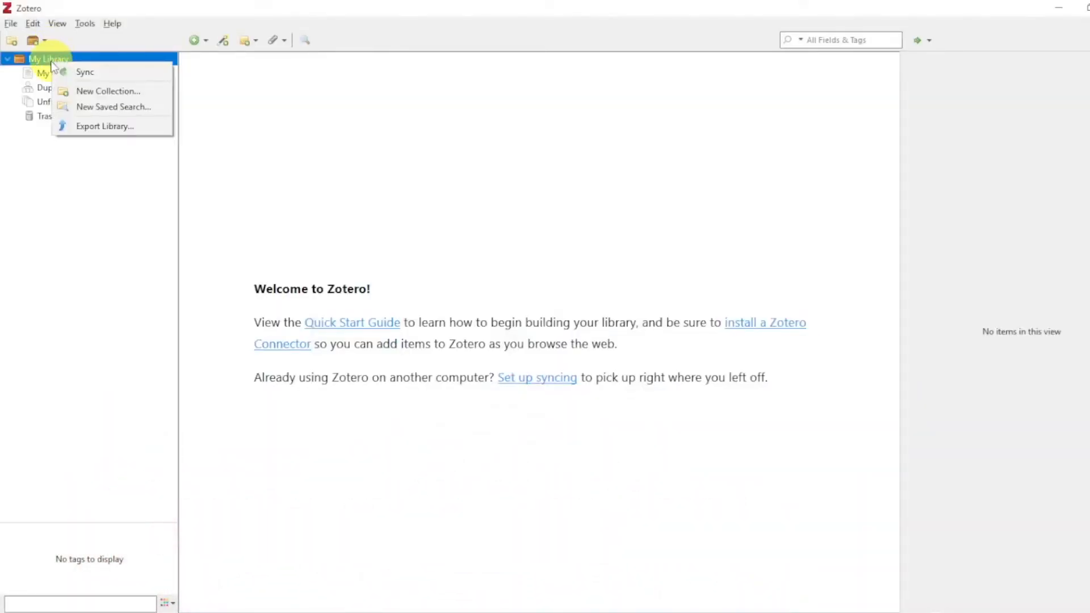
{"action": "left_click", "coordinate": [99, 94]}
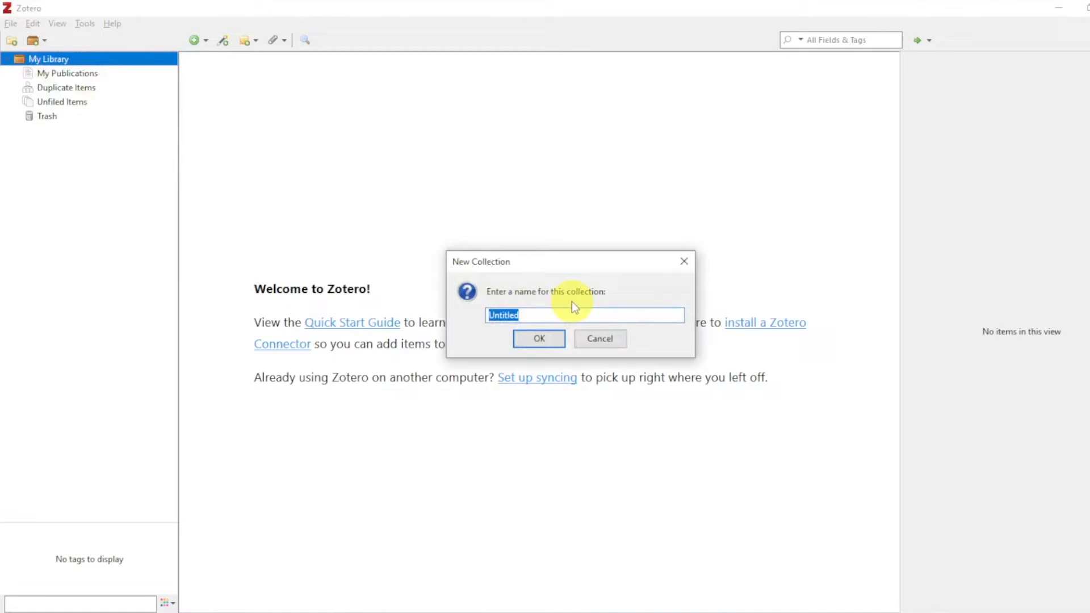
{"action": "type", "text": "Project1"}
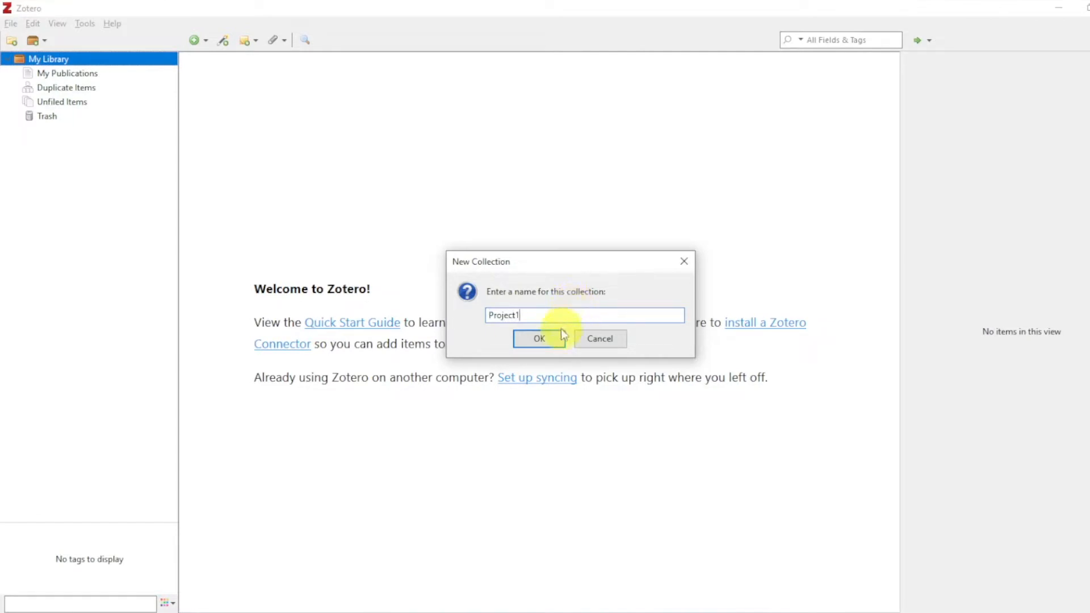
{"action": "left_click", "coordinate": [543, 347]}
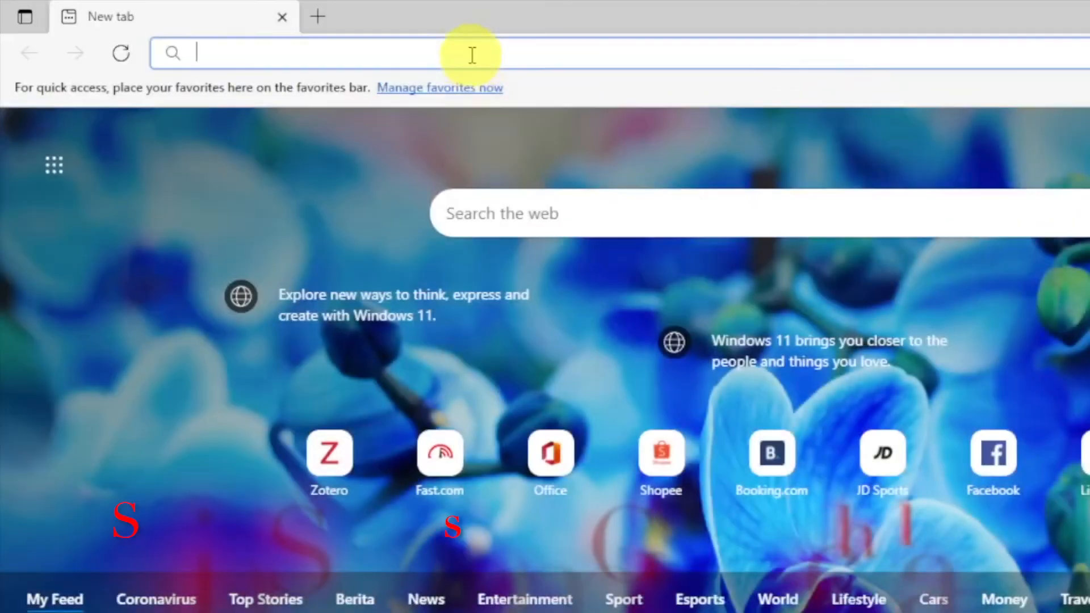
Switch to Edge, open scholar.google.com and search for articles on python.
{"action": "left_click", "coordinate": [470, 51]}
{"action": "type", "text": "s"}
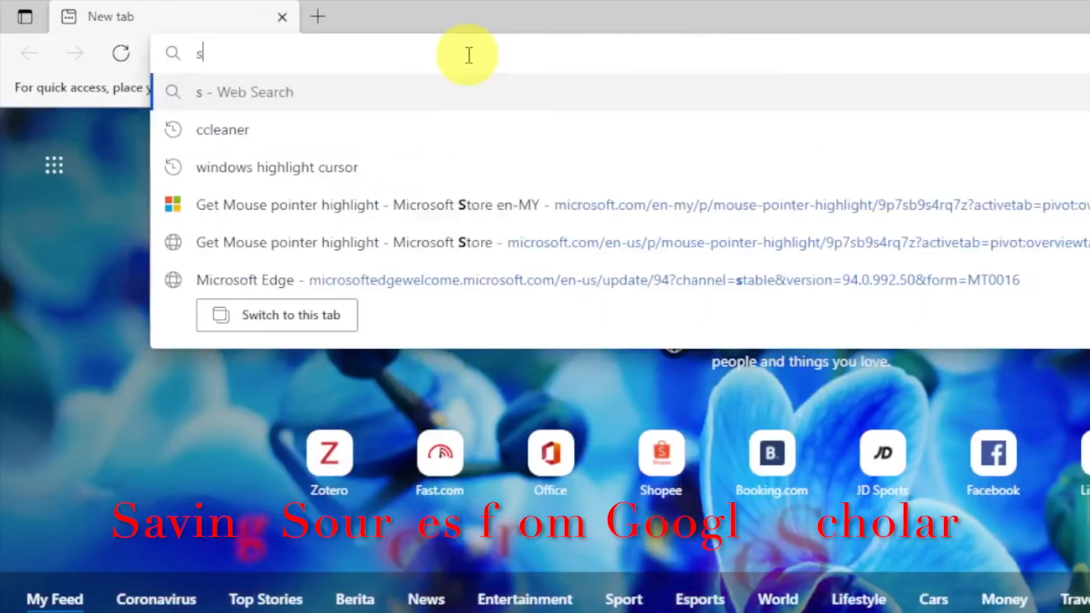
{"action": "type", "text": "cholar.google.com"}
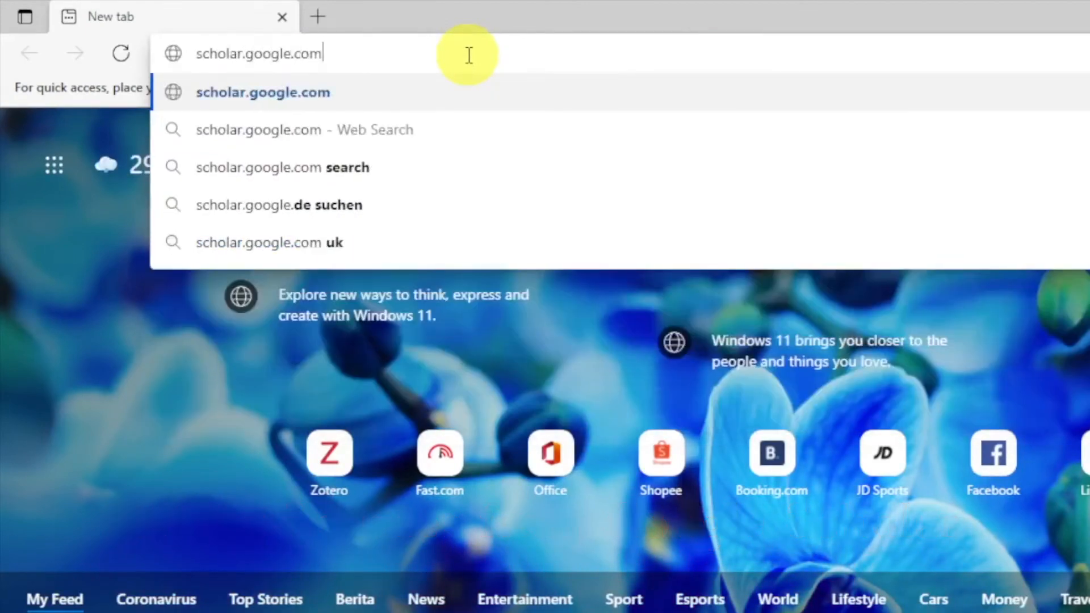
{"action": "key", "text": "Return"}
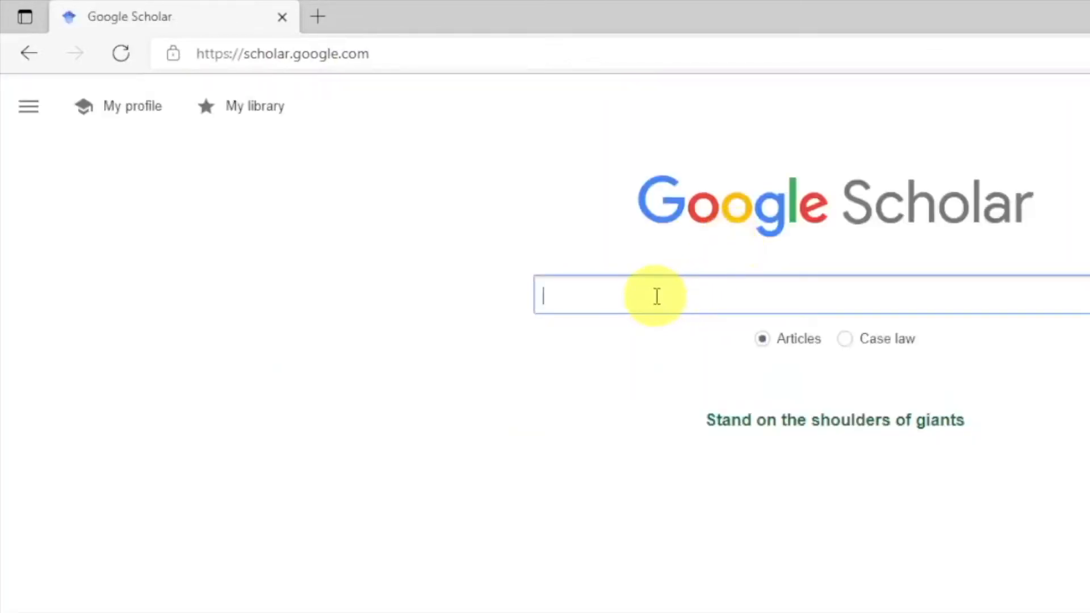
{"action": "type", "text": "python"}
{"action": "key", "text": "Return"}
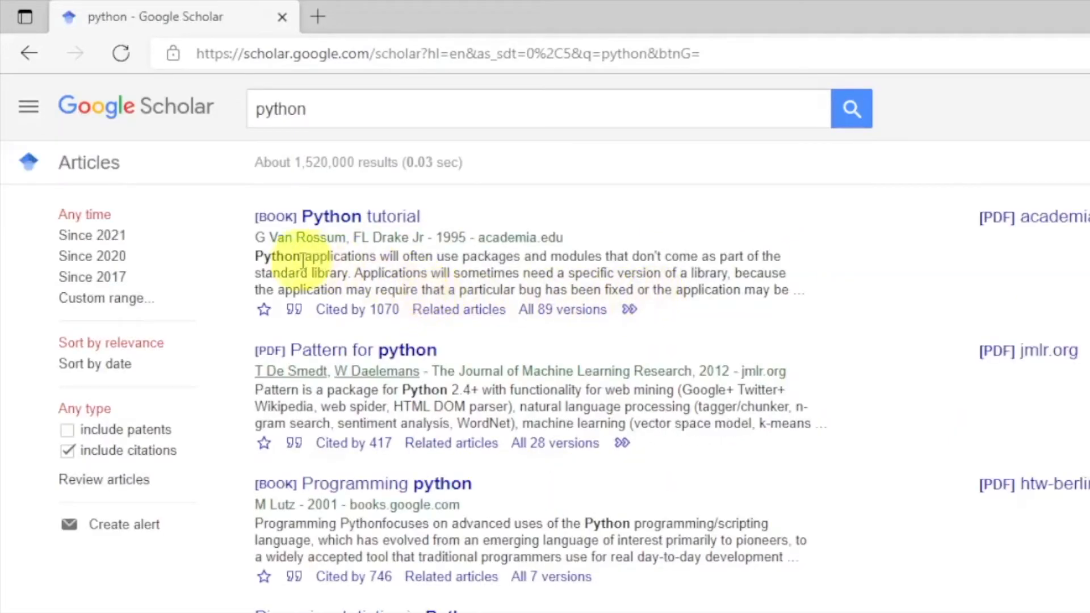
Set Google Scholar's bibliography manager to show links for importing citations into BibTeX and save the settings.
{"action": "left_click", "coordinate": [629, 310]}
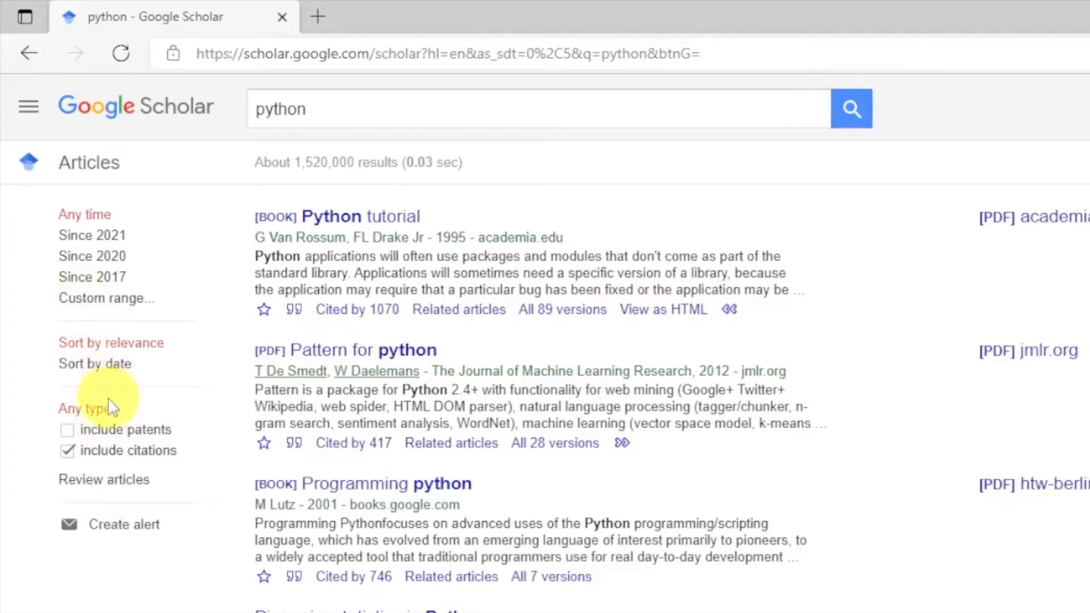
{"action": "left_click", "coordinate": [25, 107]}
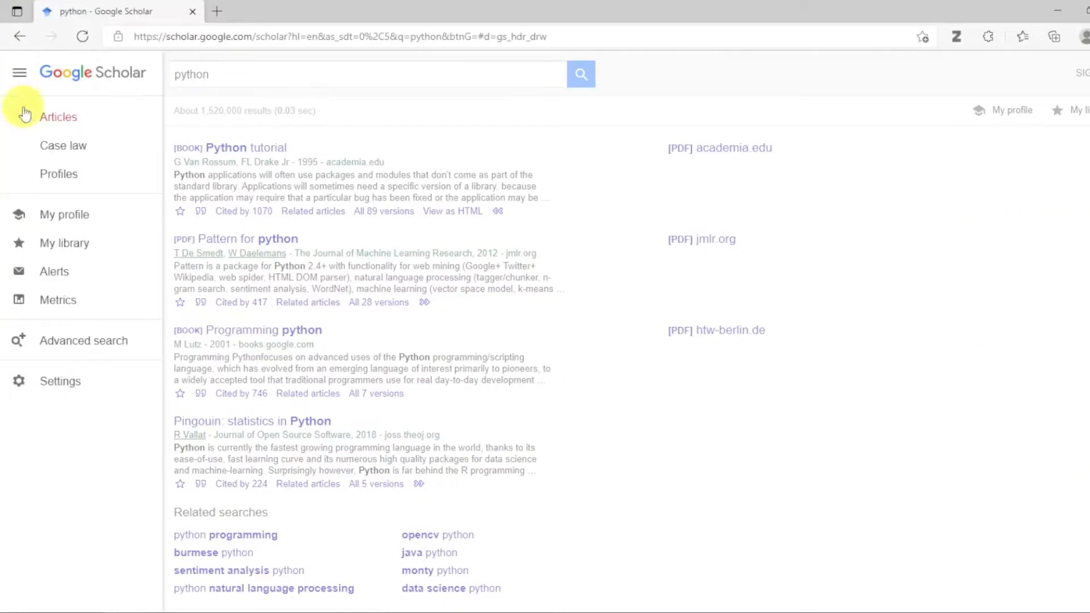
{"action": "left_click", "coordinate": [61, 383]}
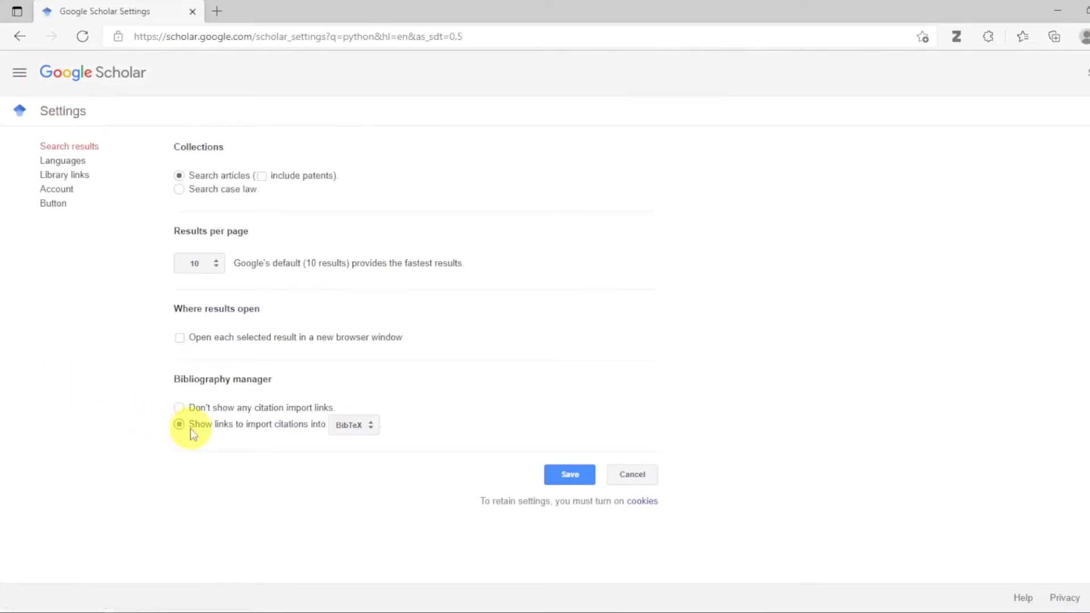
{"action": "left_click", "coordinate": [359, 431]}
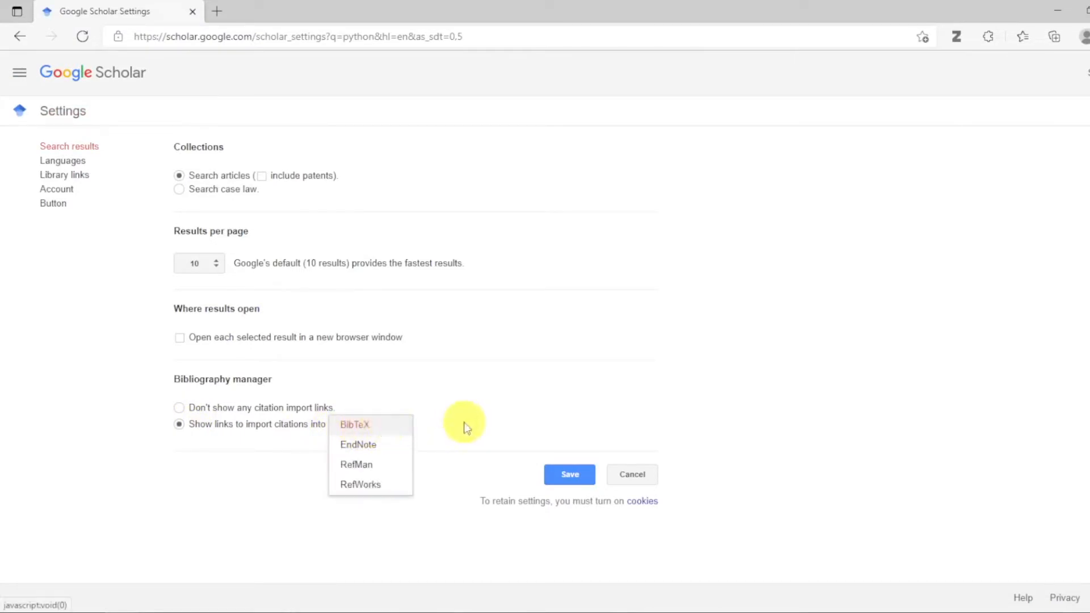
{"action": "left_click", "coordinate": [368, 426]}
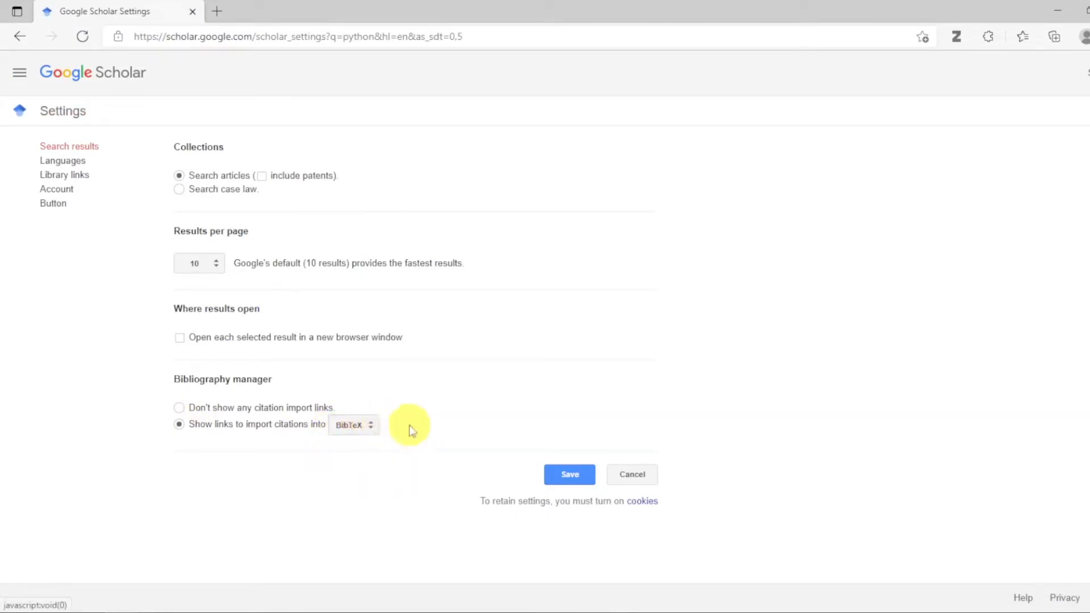
{"action": "left_click", "coordinate": [557, 472]}
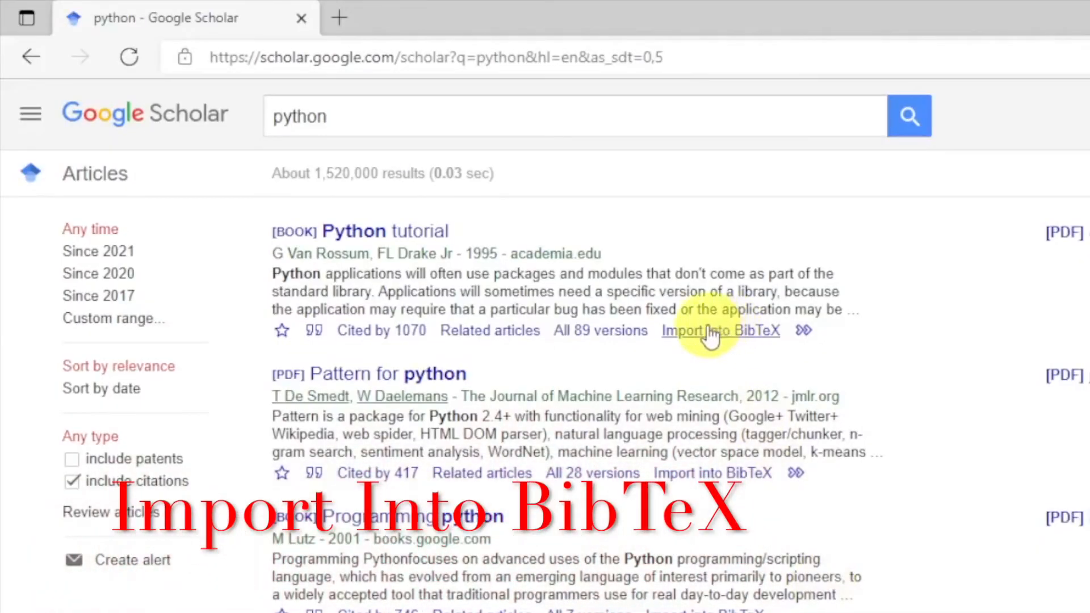
Copy the BibTeX entry of the Python tutorial book and import it from the clipboard into Zotero's Project1 collection.
{"action": "left_click", "coordinate": [708, 330]}
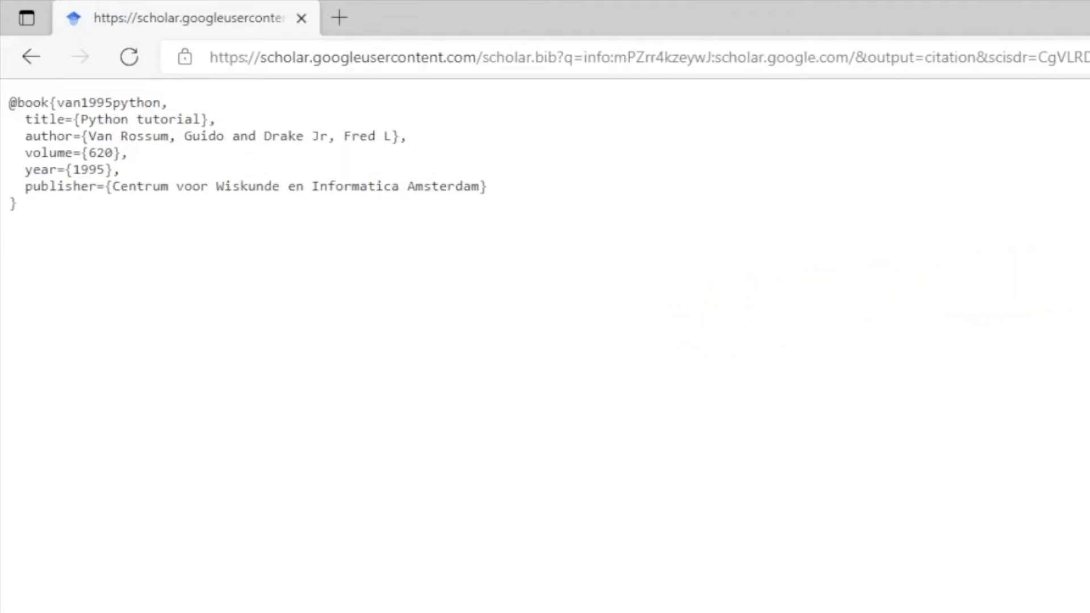
{"action": "left_click_drag", "start_coordinate": [15, 205], "coordinate": [10, 98]}
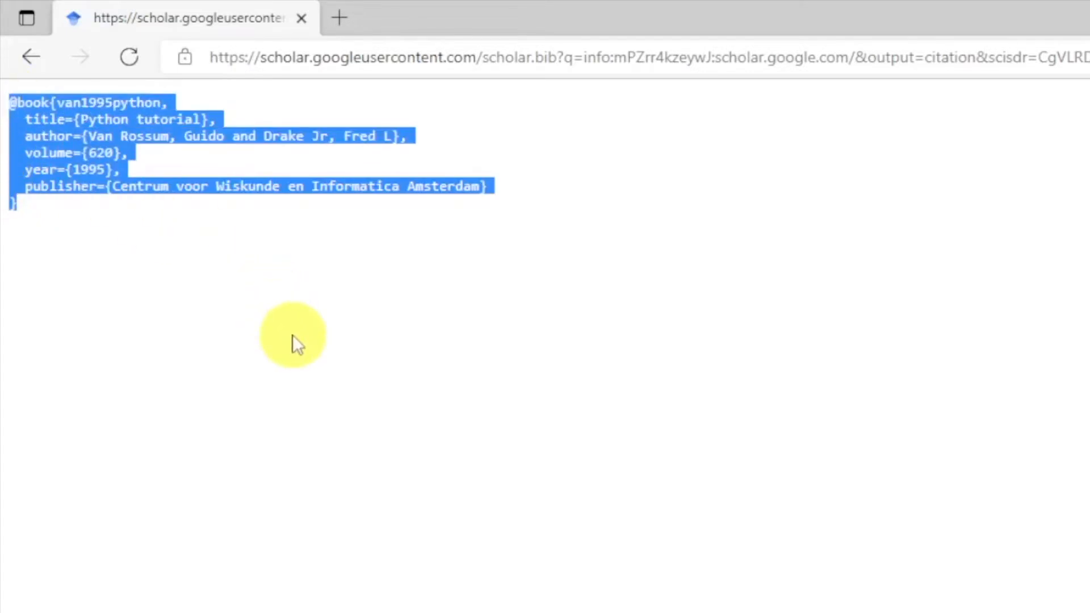
{"action": "right_click", "coordinate": [91, 137]}
{"action": "left_click", "coordinate": [113, 159]}
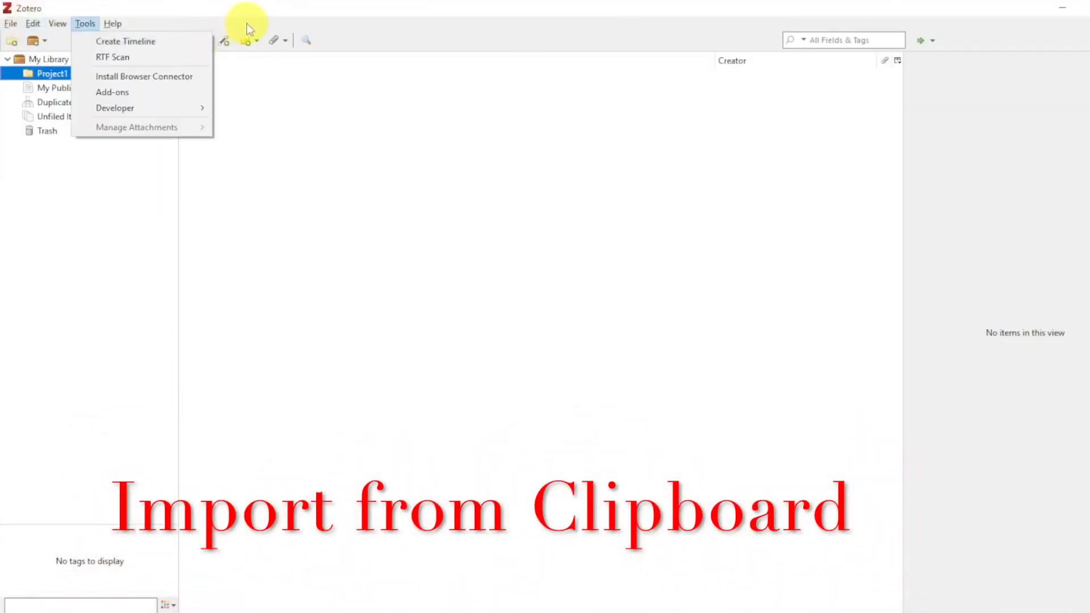
{"action": "mouse_move", "coordinate": [10, 24]}
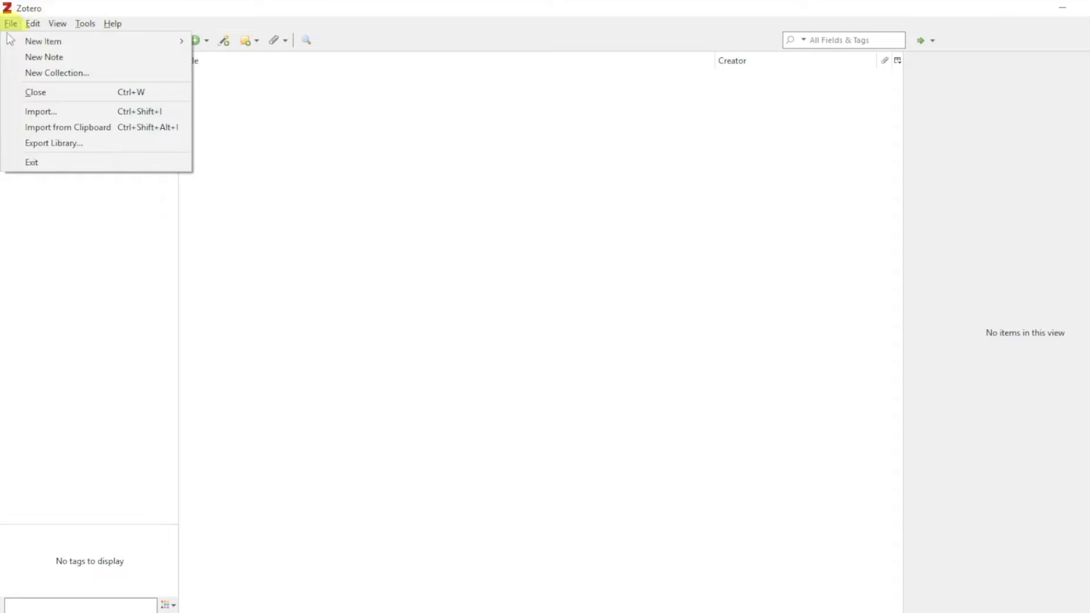
{"action": "left_click", "coordinate": [75, 129]}
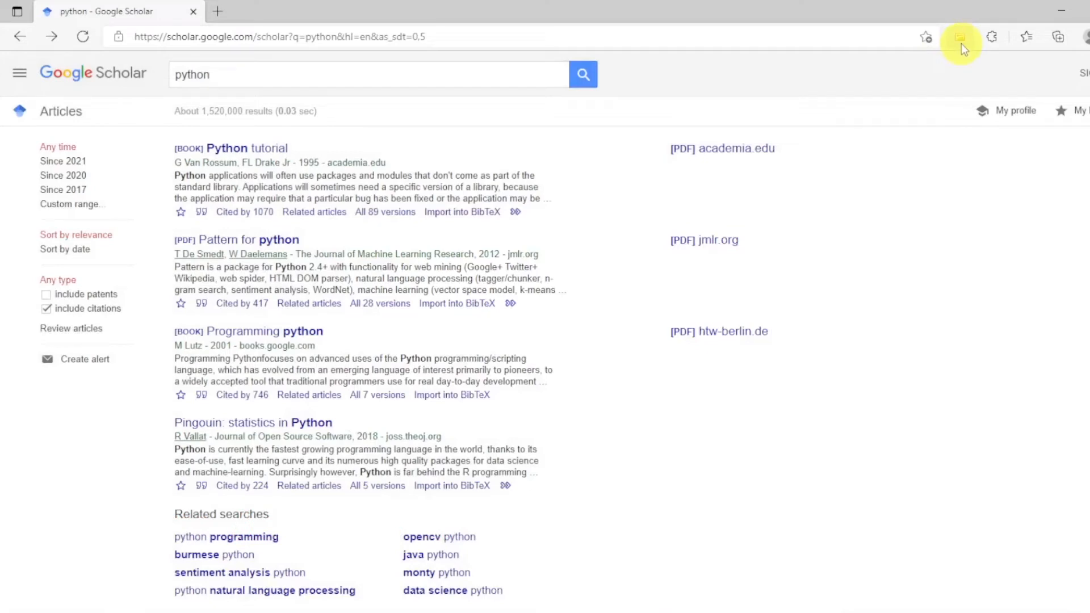
With the Zotero Connector in Edge, save the six results from Pattern for python through Python machine learning to the Project1 collection.
{"action": "left_click", "coordinate": [962, 43]}
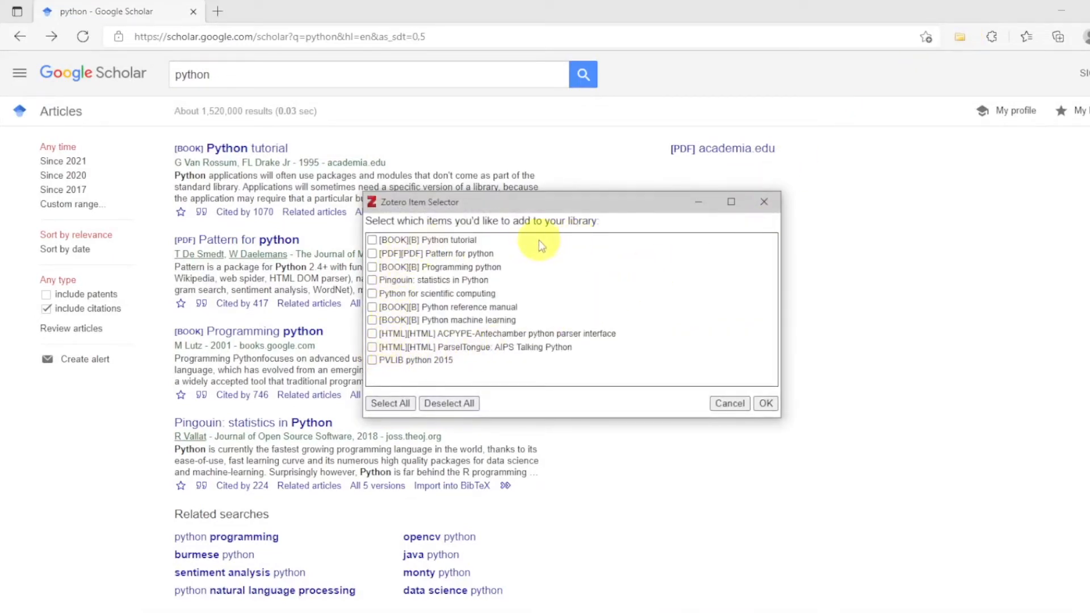
{"action": "left_click", "coordinate": [372, 254]}
{"action": "left_click", "coordinate": [373, 267]}
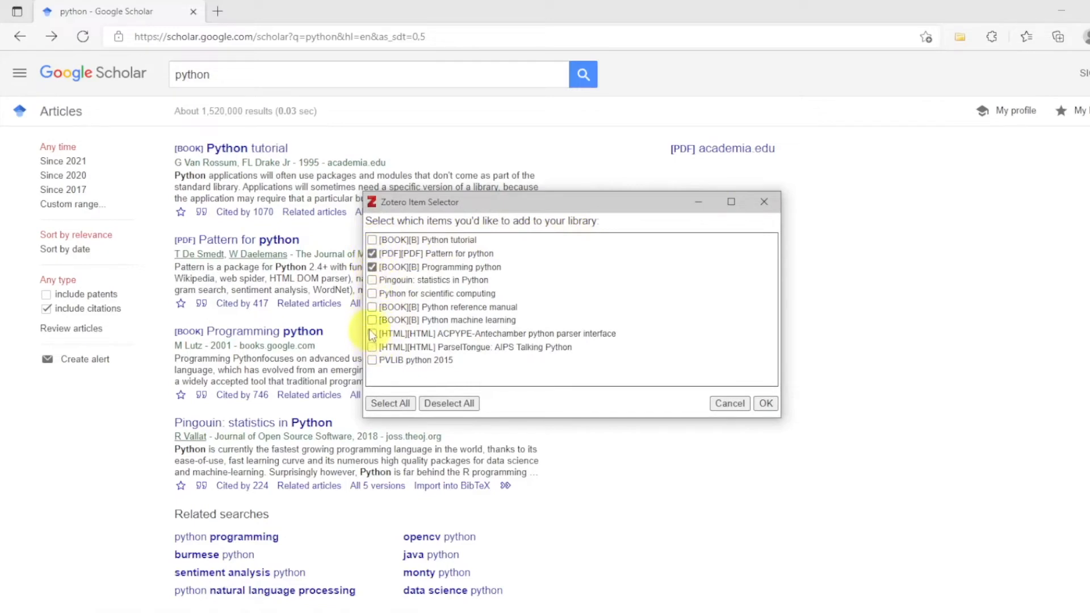
{"action": "left_click", "coordinate": [372, 320]}
{"action": "left_click", "coordinate": [372, 293]}
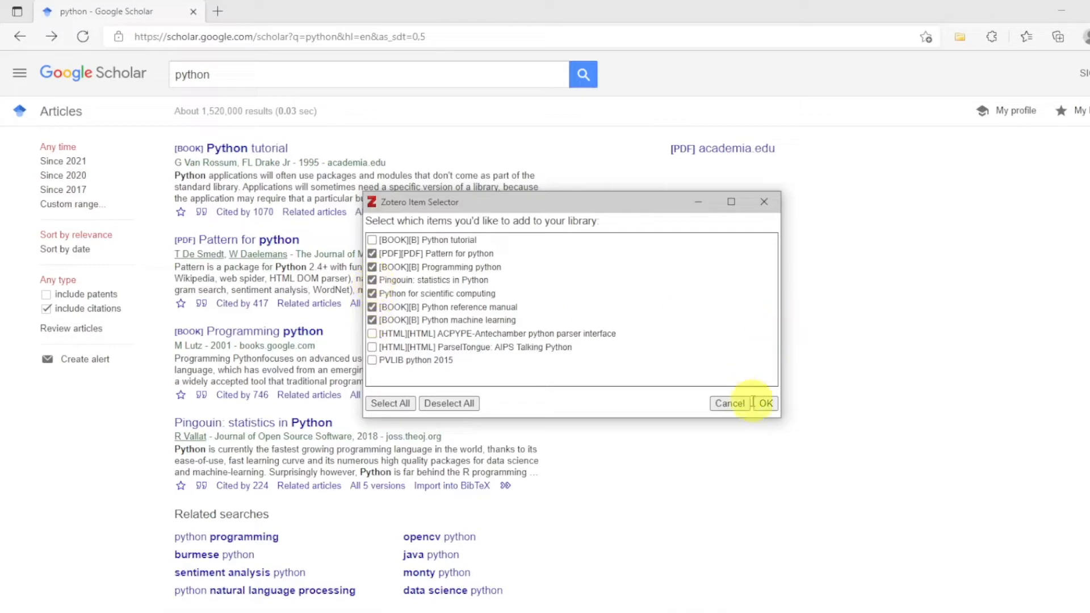
{"action": "left_click", "coordinate": [766, 403]}
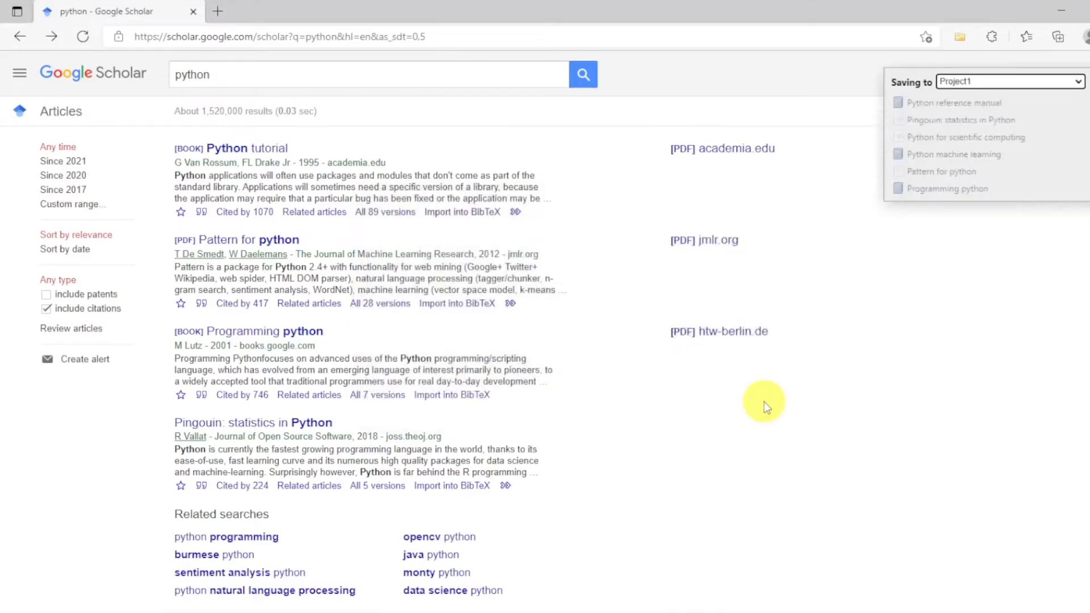
{"action": "left_click", "coordinate": [1078, 83]}
{"action": "left_click", "coordinate": [1078, 82]}
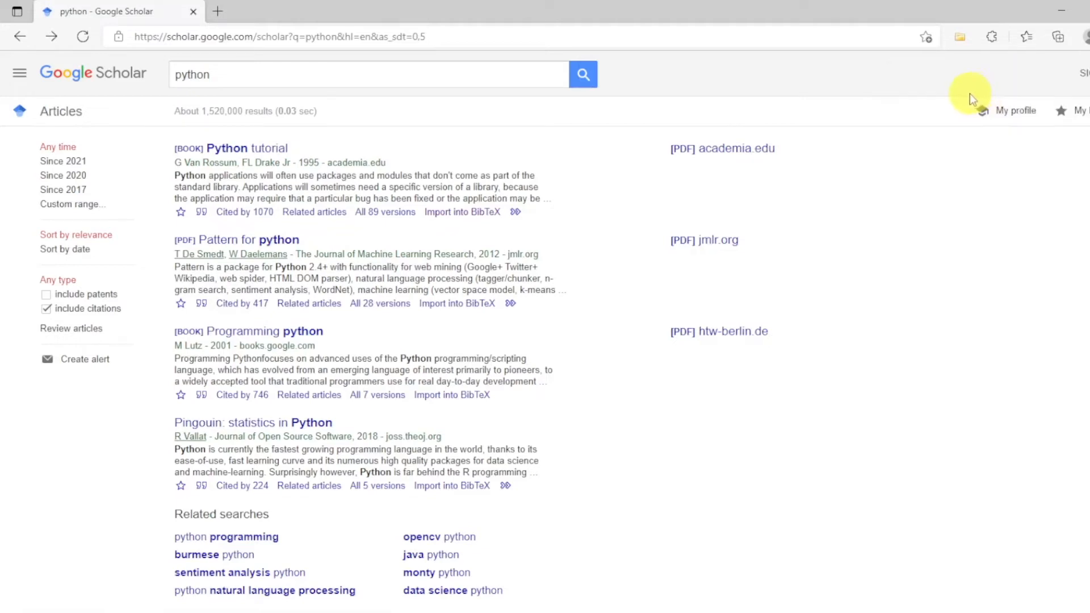
Switch to Zotero and choose American Psychological Association 7th edition in the citation style preferences, confirming the dialog.
{"action": "left_click", "coordinate": [537, 611]}
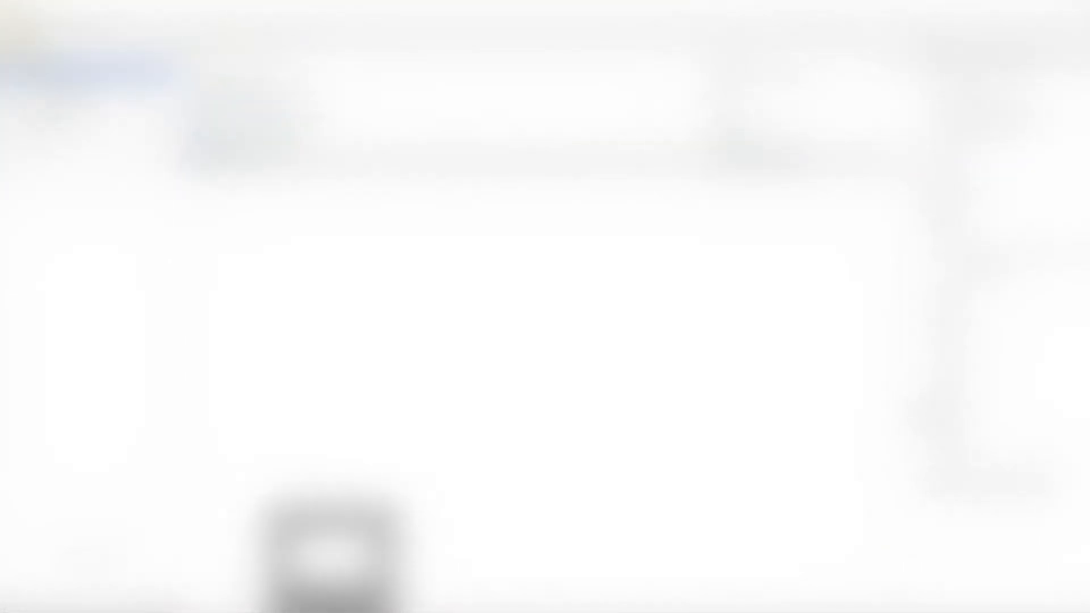
{"action": "left_click", "coordinate": [11, 24]}
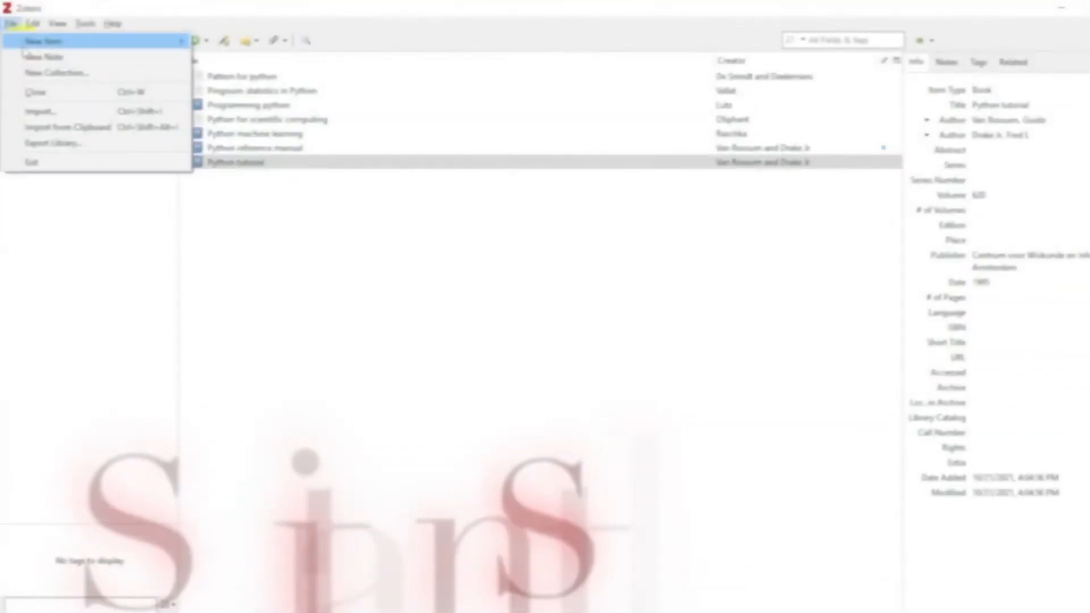
{"action": "mouse_move", "coordinate": [38, 26]}
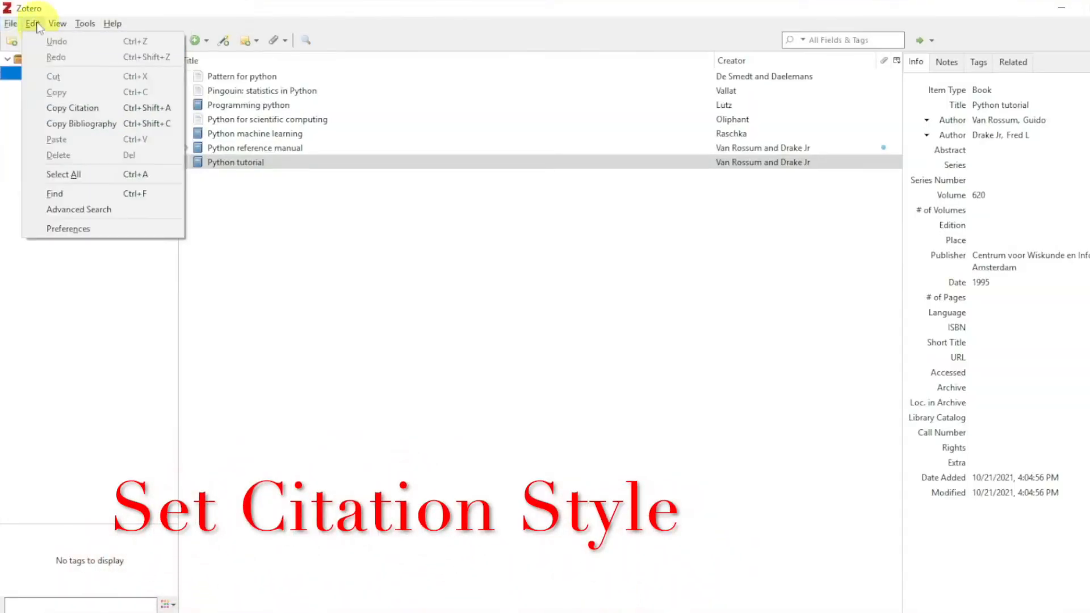
{"action": "left_click", "coordinate": [67, 229]}
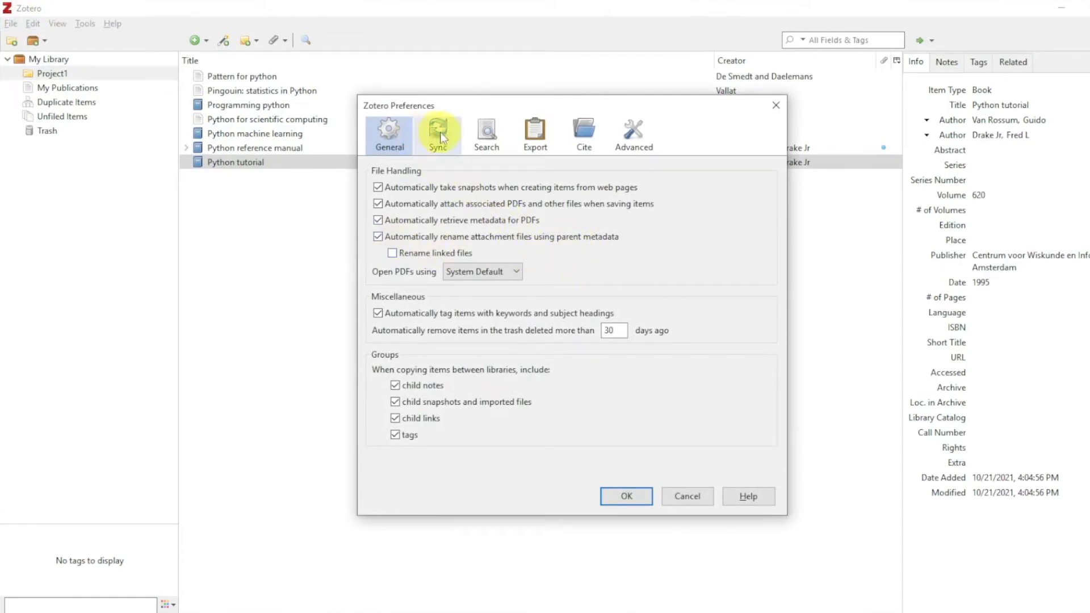
{"action": "left_click", "coordinate": [585, 139]}
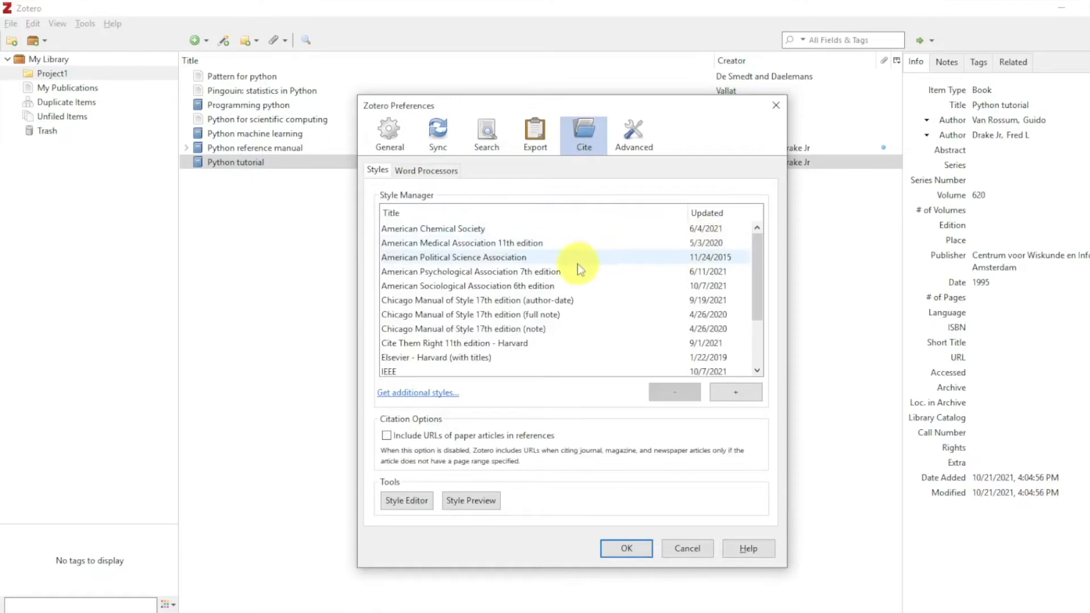
{"action": "left_click", "coordinate": [487, 272]}
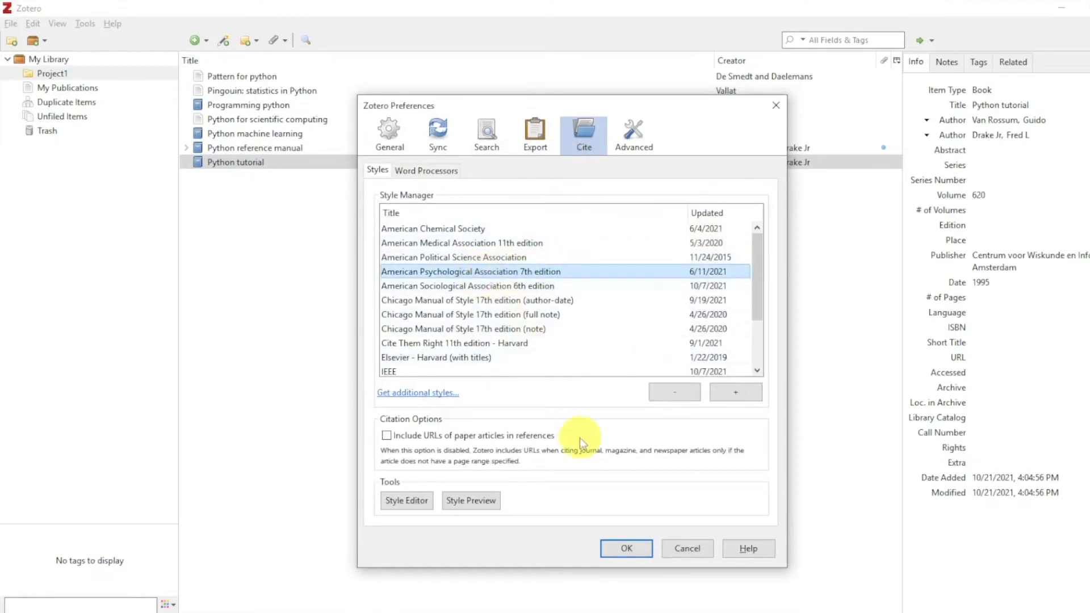
{"action": "left_click", "coordinate": [644, 545]}
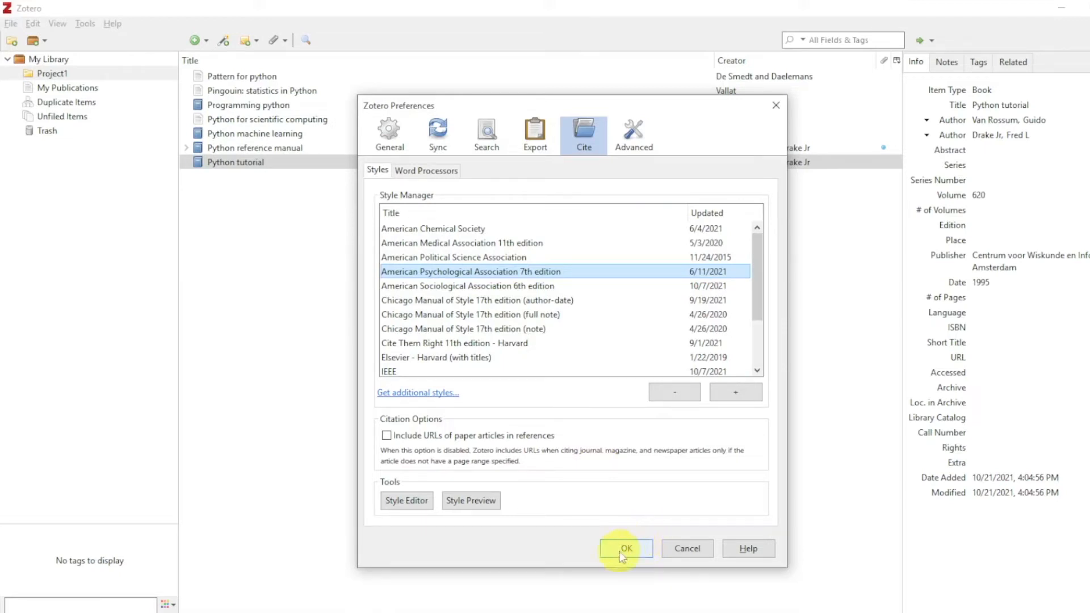
{"action": "left_click", "coordinate": [617, 548]}
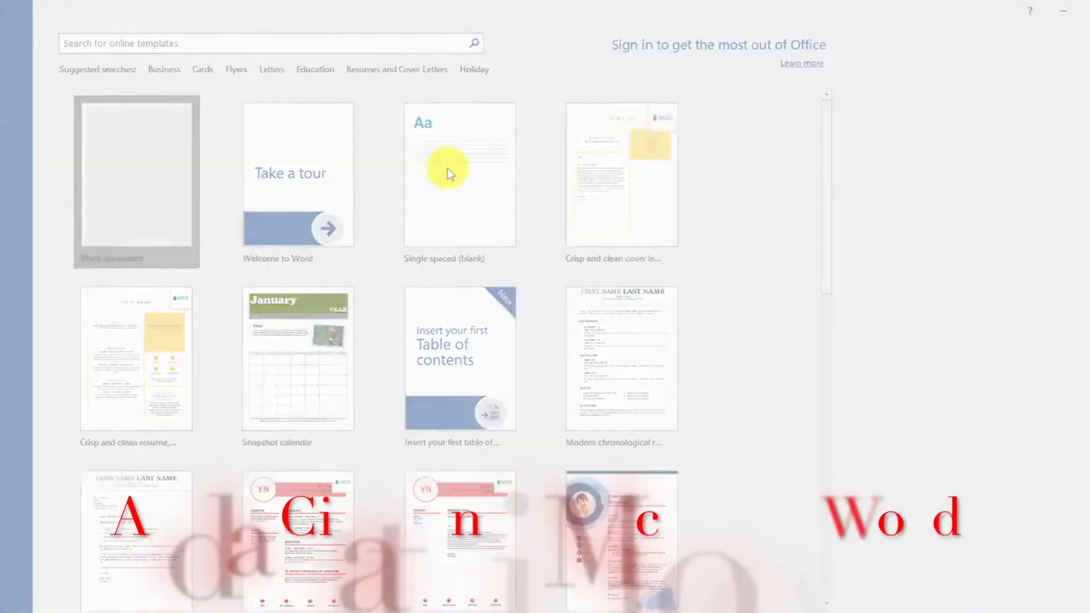
In Word, create a blank document and start a Zotero citation using the American Psychological Association (APA) 7th edition style.
{"action": "left_click", "coordinate": [445, 171]}
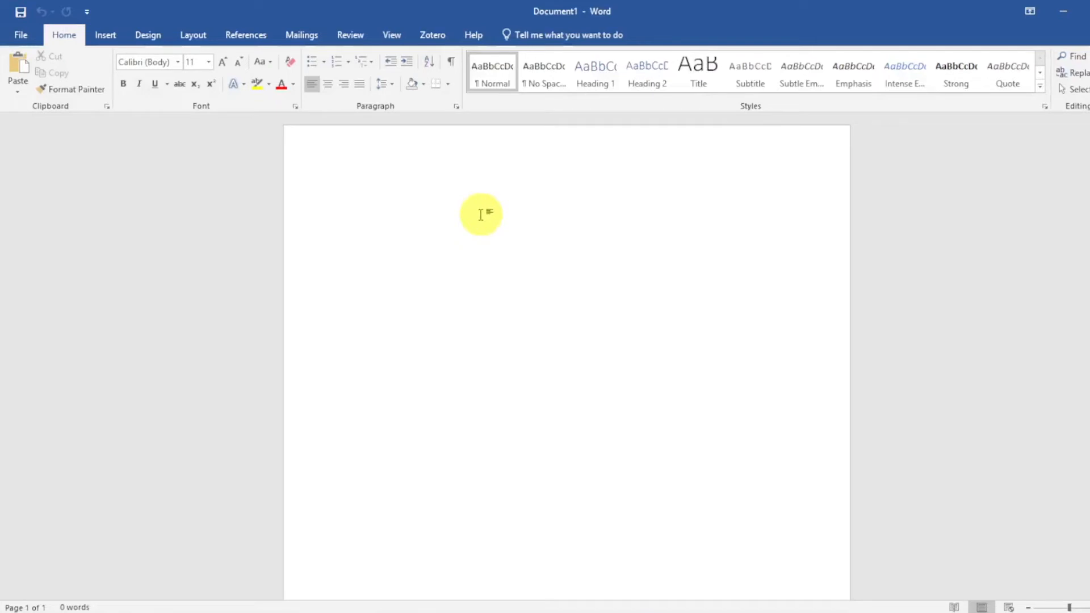
{"action": "left_click", "coordinate": [431, 40]}
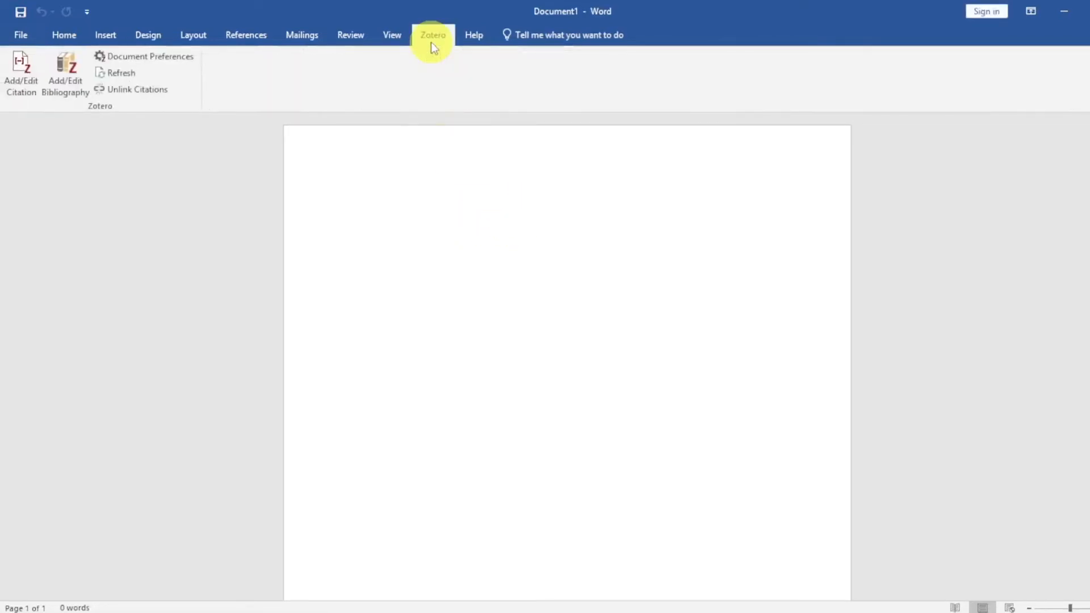
{"action": "left_click", "coordinate": [12, 79]}
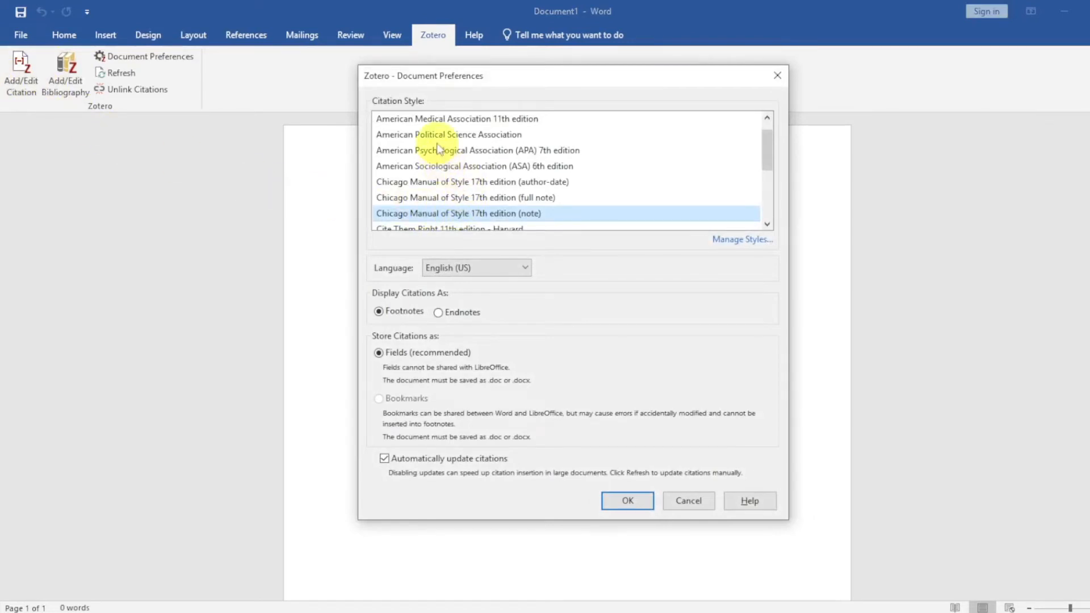
{"action": "left_click", "coordinate": [555, 151]}
{"action": "left_click", "coordinate": [628, 456]}
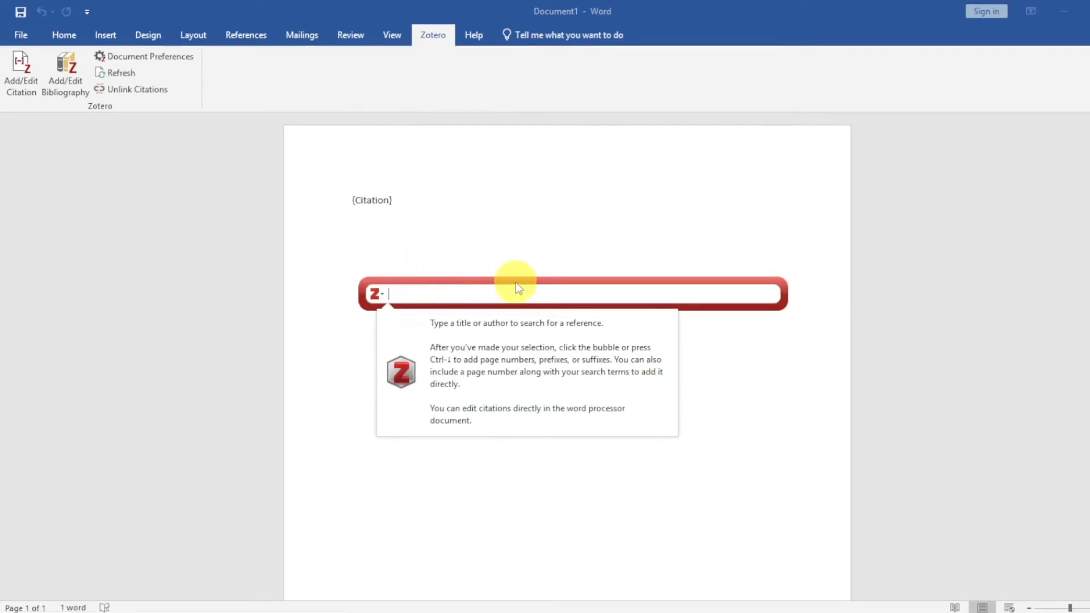
Using the classic citation view, insert separate citations for Pattern for python and Python tutorial from the Project1 collection.
{"action": "left_click", "coordinate": [378, 296]}
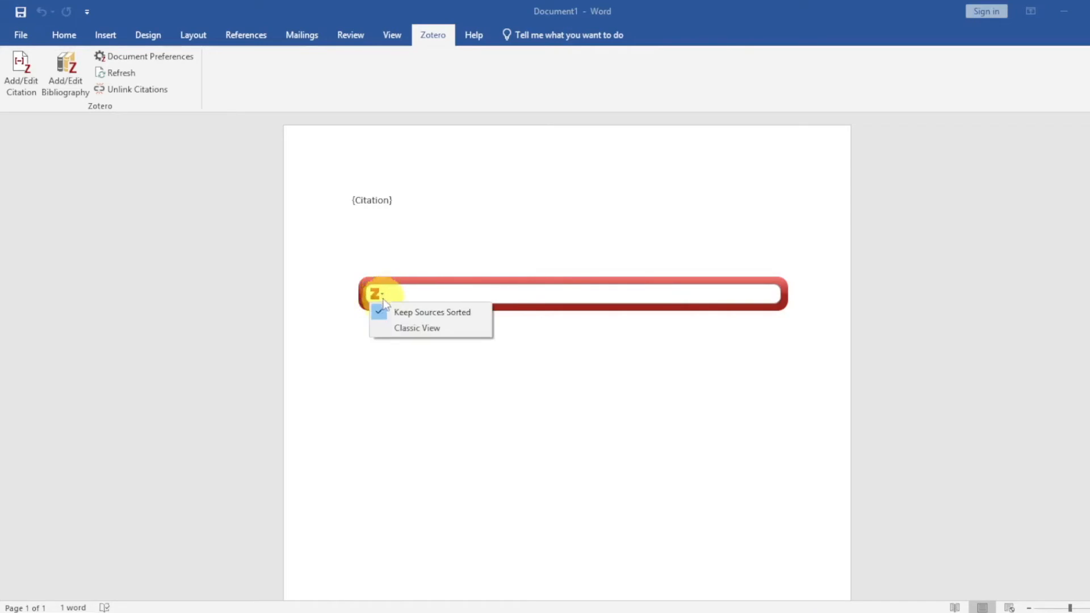
{"action": "left_click", "coordinate": [395, 329]}
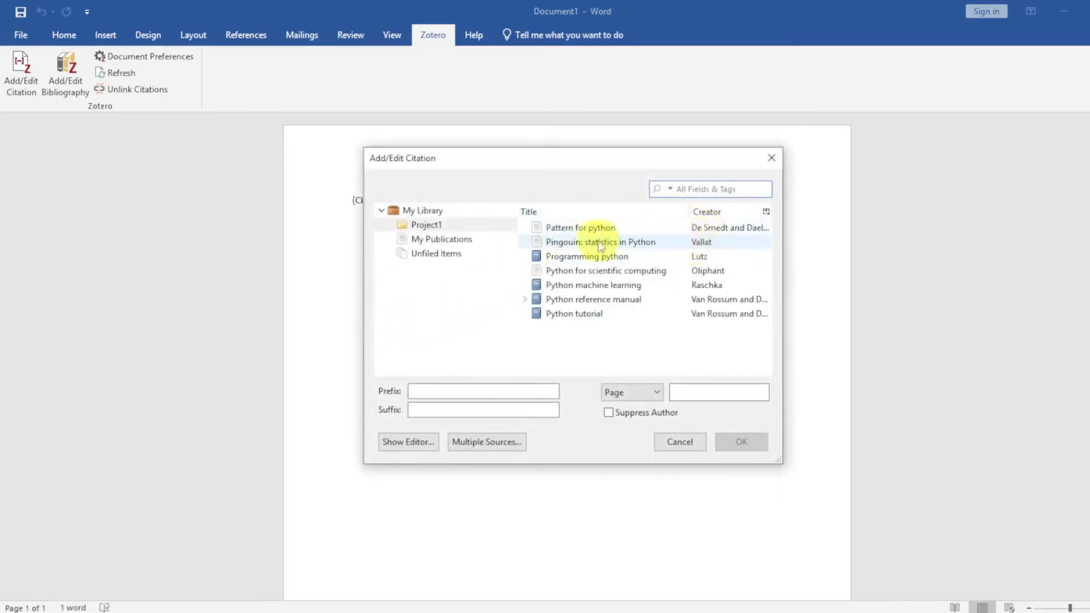
{"action": "left_click", "coordinate": [582, 311]}
{"action": "left_click", "coordinate": [741, 442]}
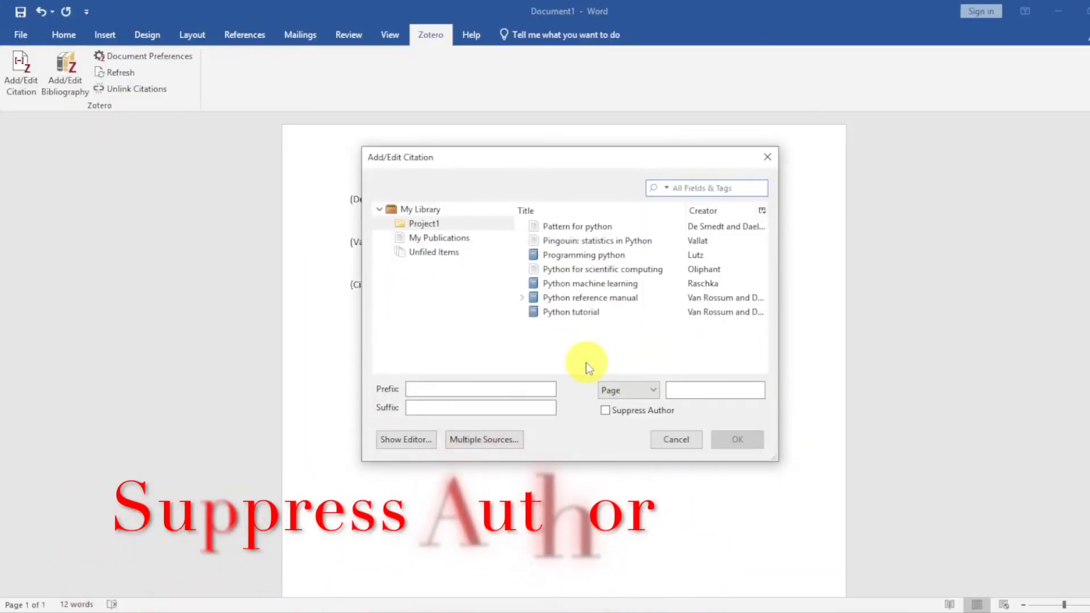
Insert a citation for Python reference manual with the author suppressed.
{"action": "left_click", "coordinate": [605, 410]}
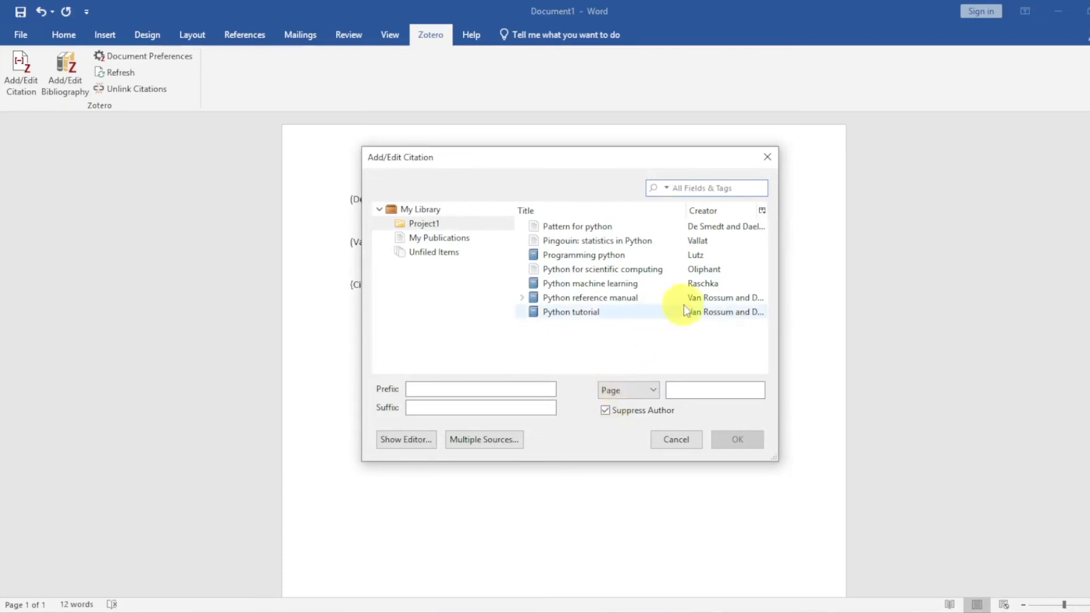
{"action": "left_click", "coordinate": [702, 298]}
{"action": "left_click", "coordinate": [736, 439]}
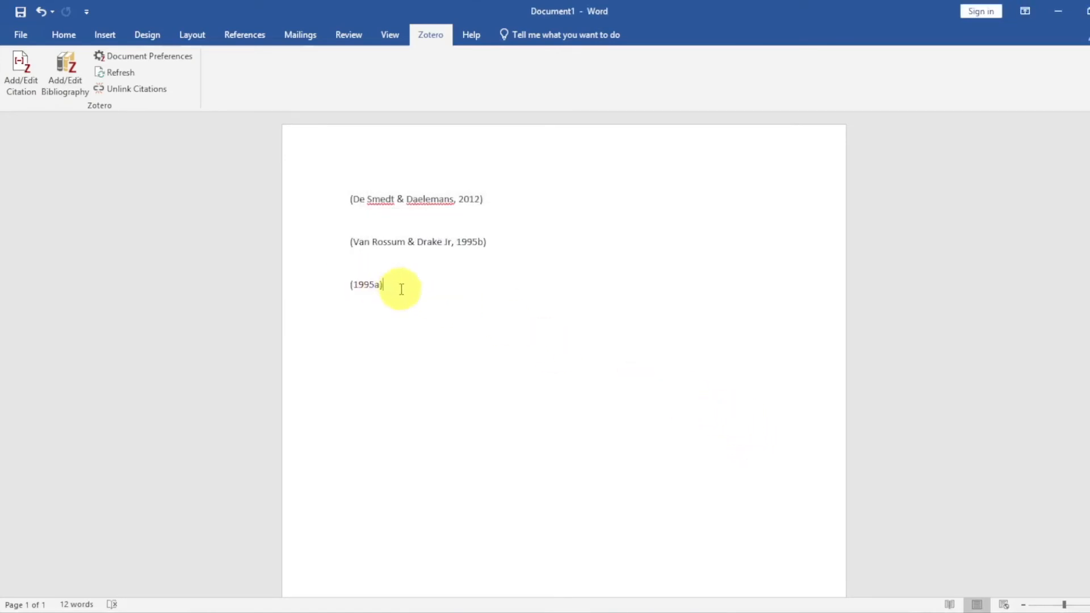
On a new line, insert one multiple-source citation combining Programming python, Python machine learning and Python reference manual.
{"action": "key", "text": "Return"}
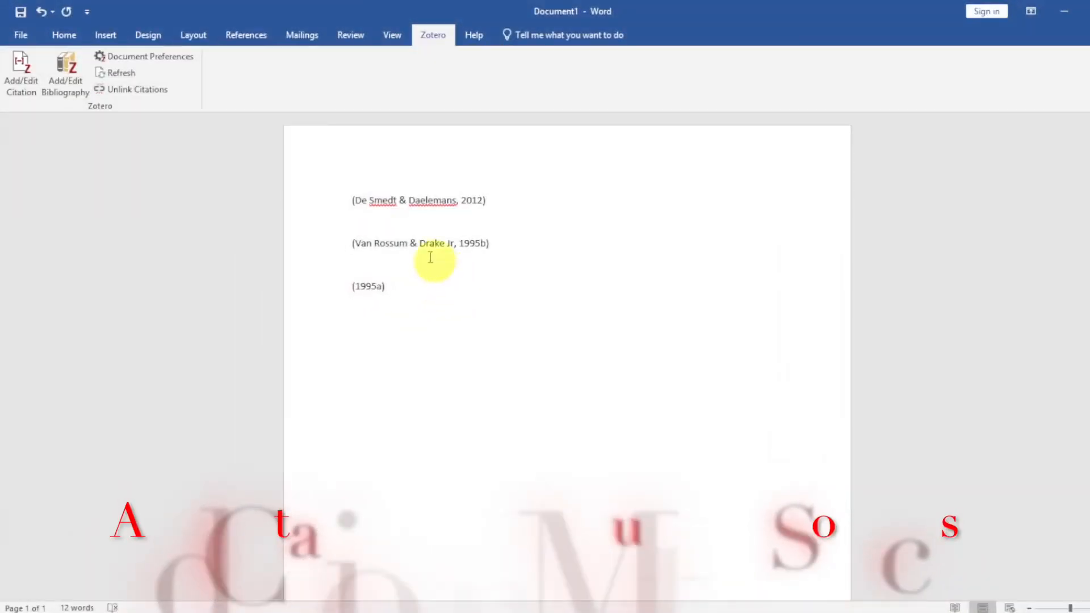
{"action": "left_click", "coordinate": [16, 67]}
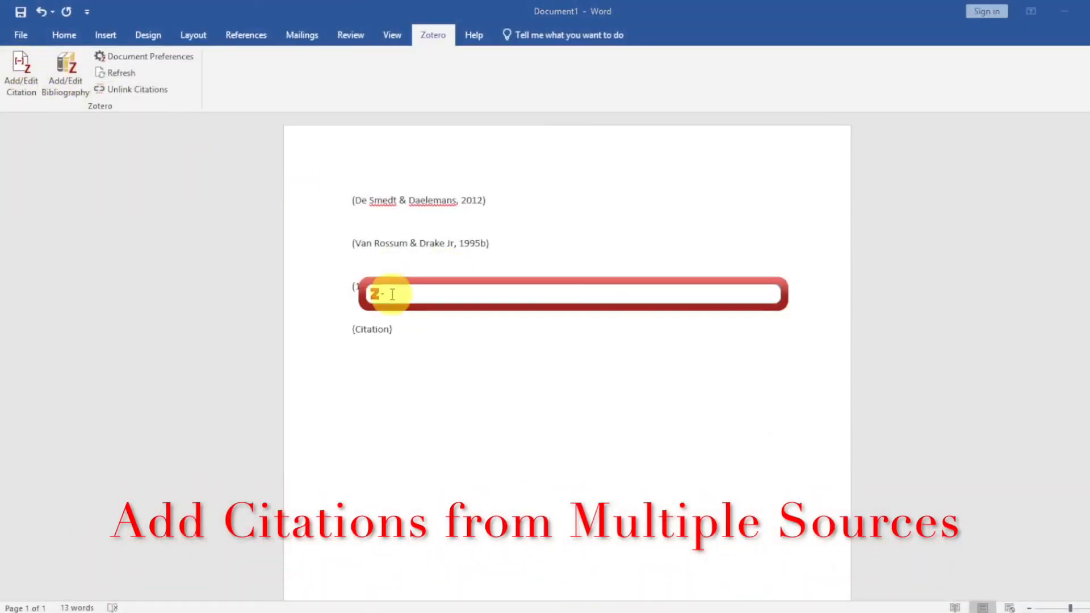
{"action": "left_click", "coordinate": [376, 294]}
{"action": "left_click", "coordinate": [399, 329]}
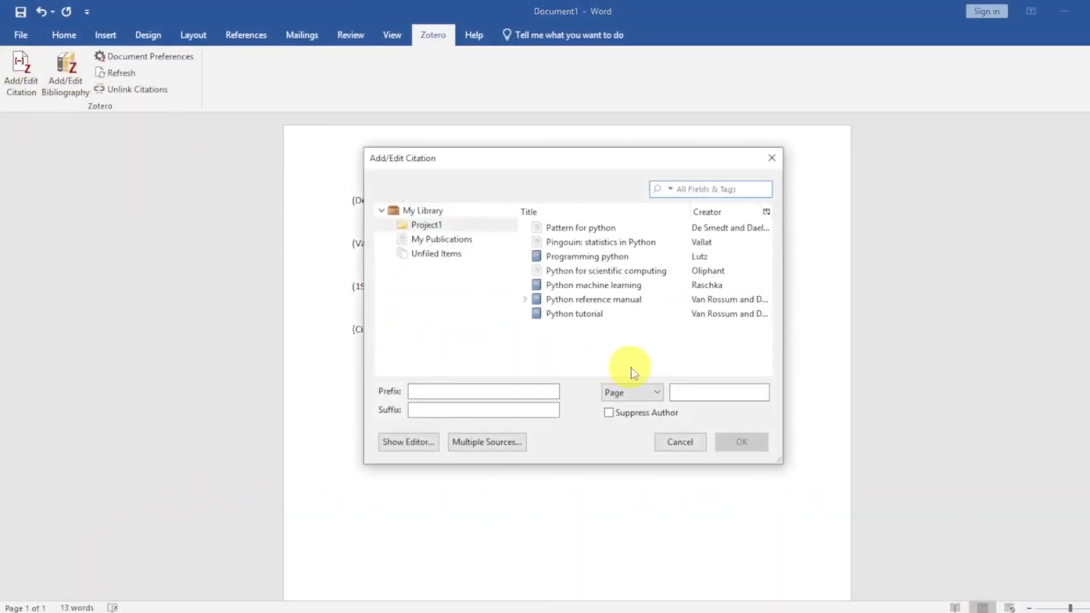
{"action": "left_click", "coordinate": [488, 443]}
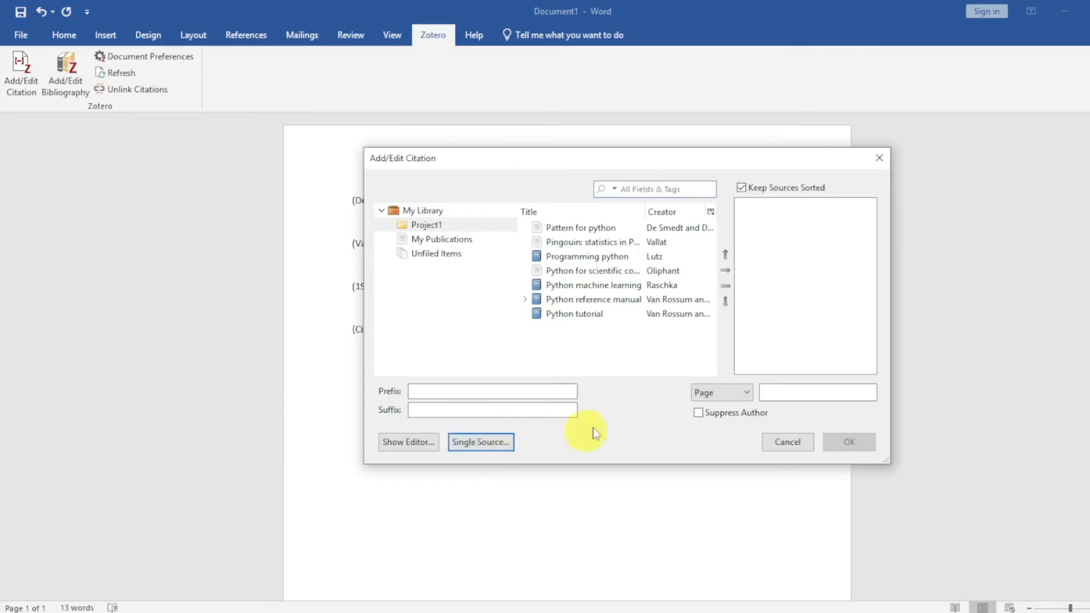
{"action": "left_click", "coordinate": [594, 257]}
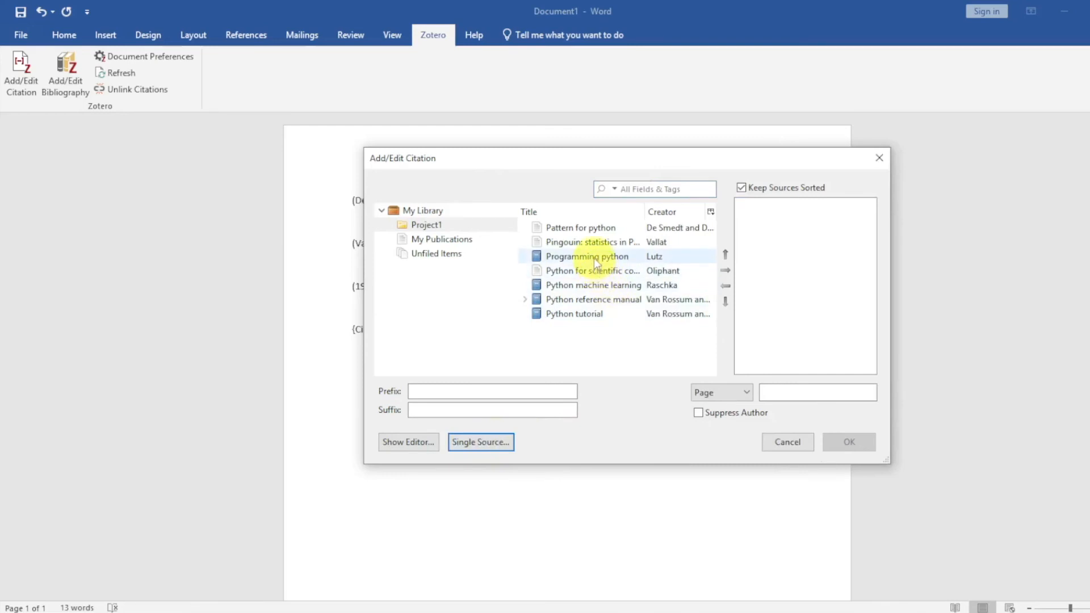
{"action": "left_click", "coordinate": [725, 270]}
{"action": "left_click", "coordinate": [623, 287]}
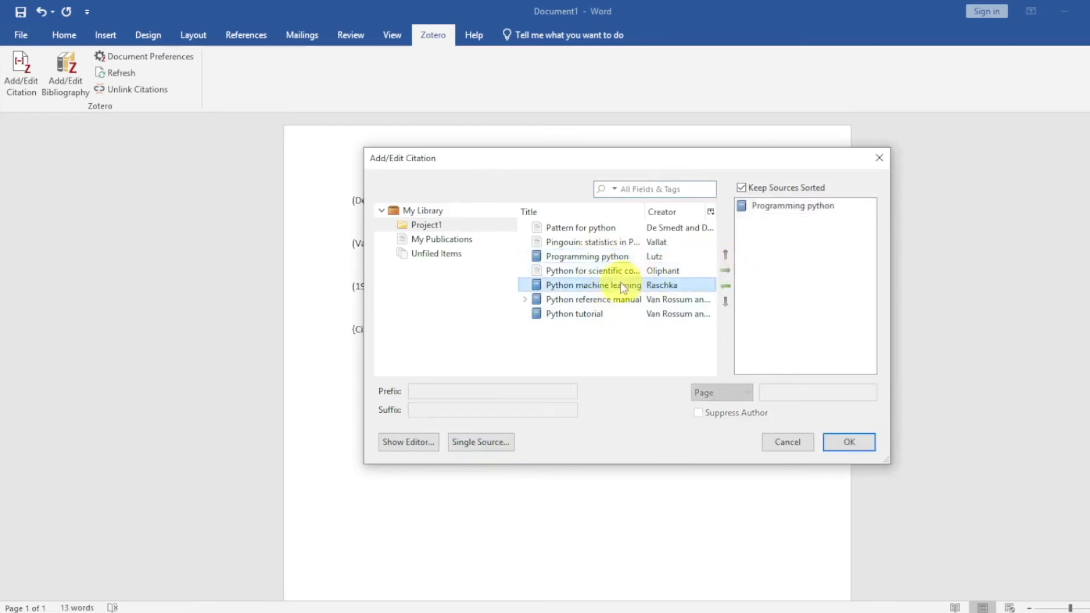
{"action": "left_click", "coordinate": [725, 270]}
{"action": "left_click", "coordinate": [640, 300]}
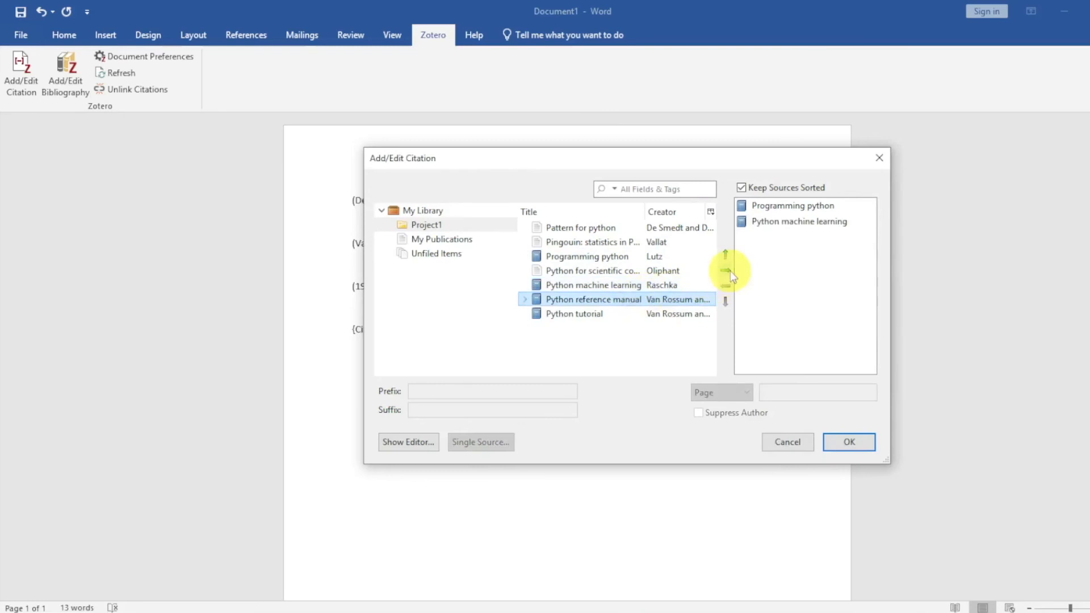
{"action": "left_click", "coordinate": [726, 270]}
{"action": "left_click", "coordinate": [848, 446]}
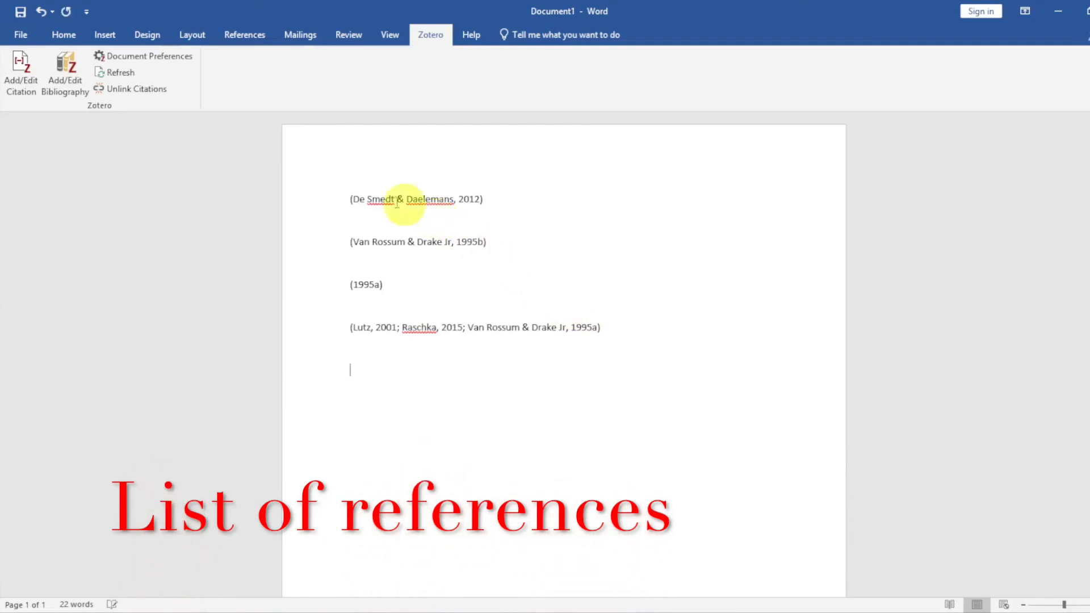
Insert the Zotero bibliography below the citations and add the line "References" above it.
{"action": "left_click", "coordinate": [50, 86]}
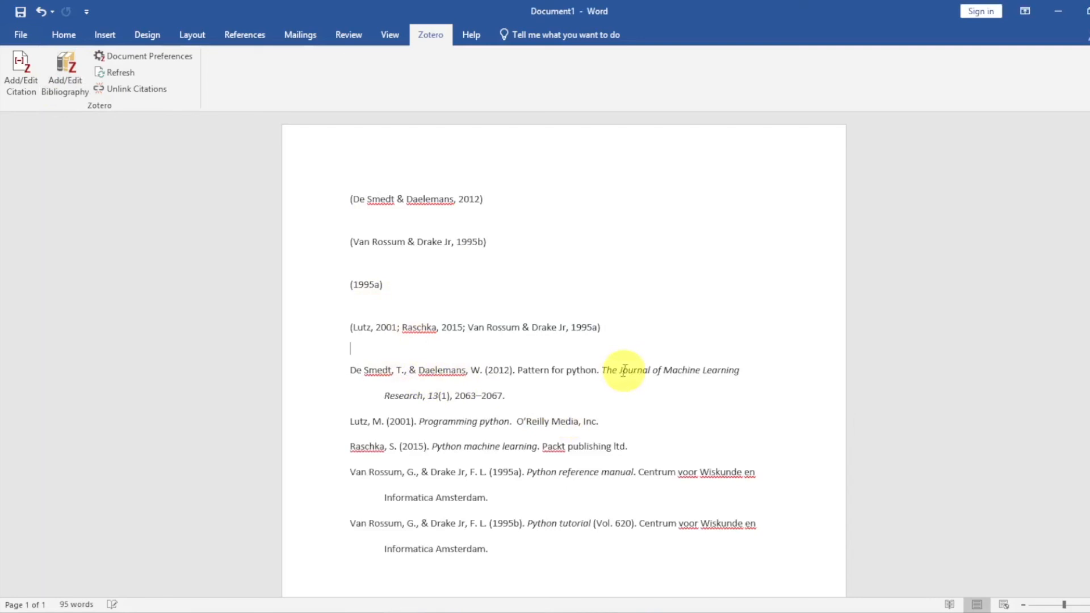
{"action": "key", "text": "Return"}
{"action": "type", "text": "Re"}
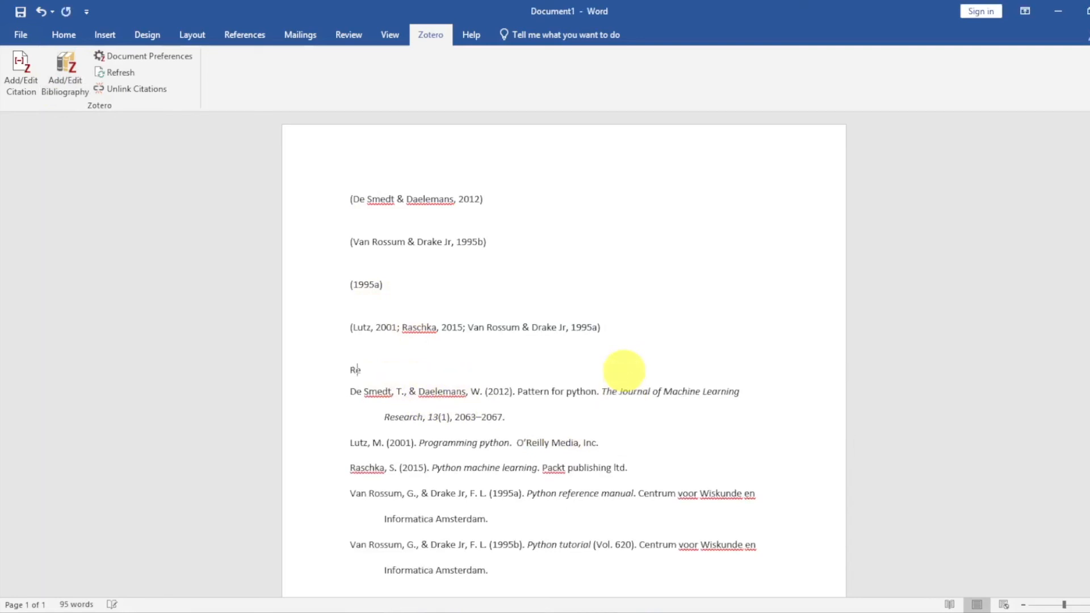
{"action": "type", "text": "ferences"}
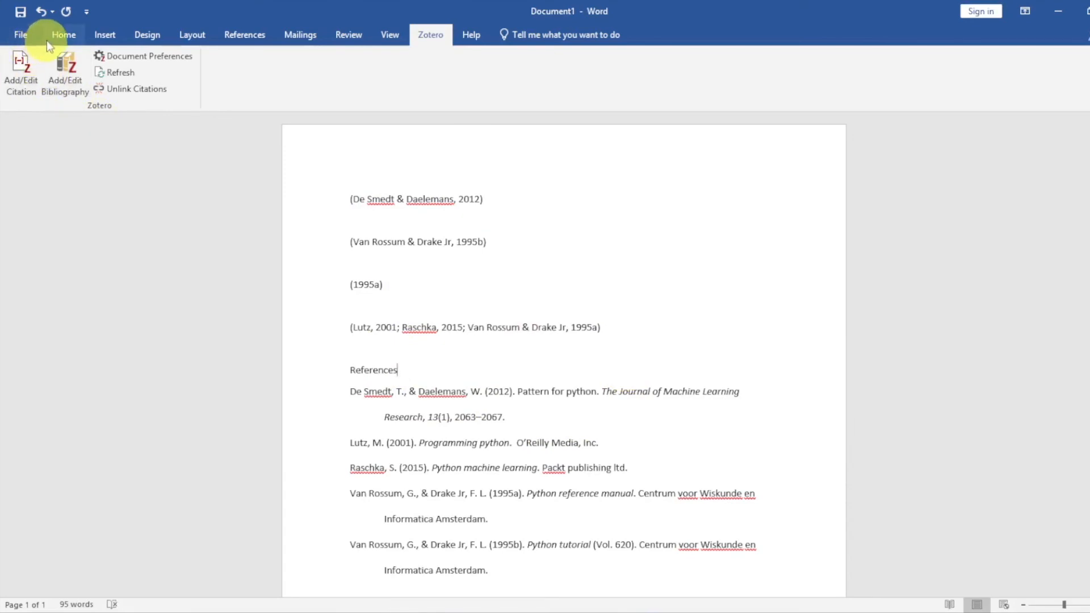
Apply a text style to the References line above the bibliography.
{"action": "left_click", "coordinate": [81, 38]}
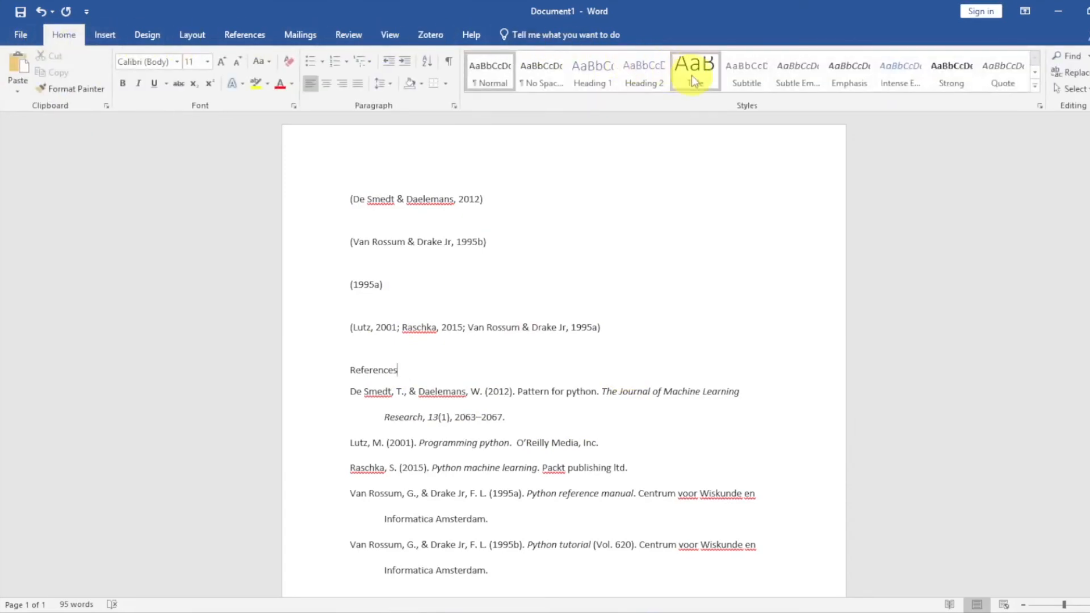